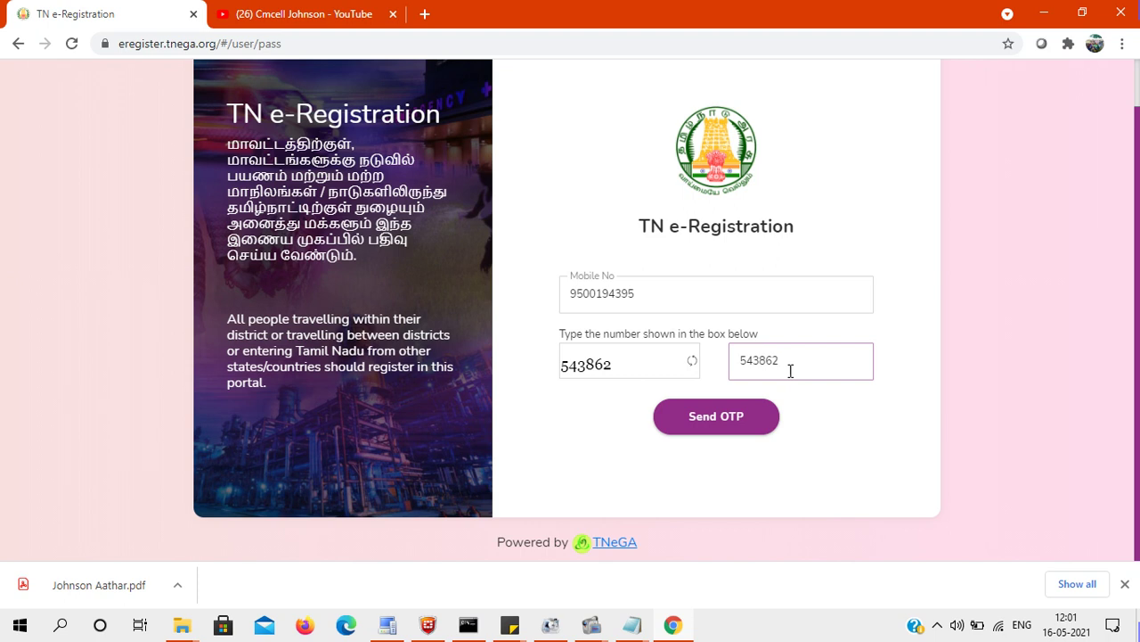
Request an OTP, enter the received code and log in to reach the Register page.
click(733, 418)
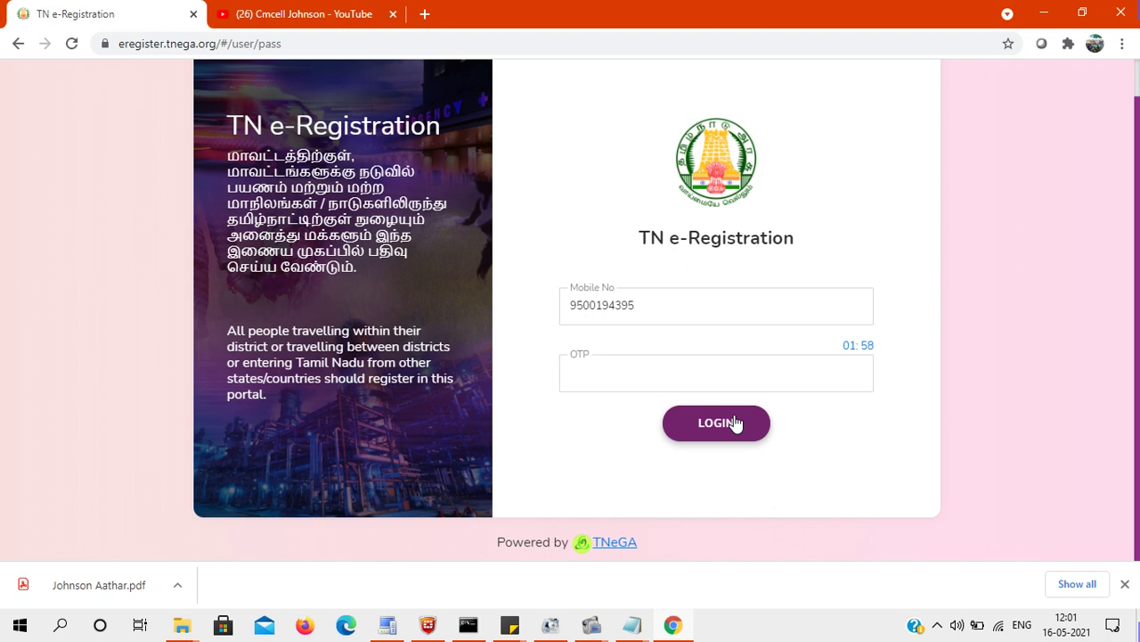
click(601, 382)
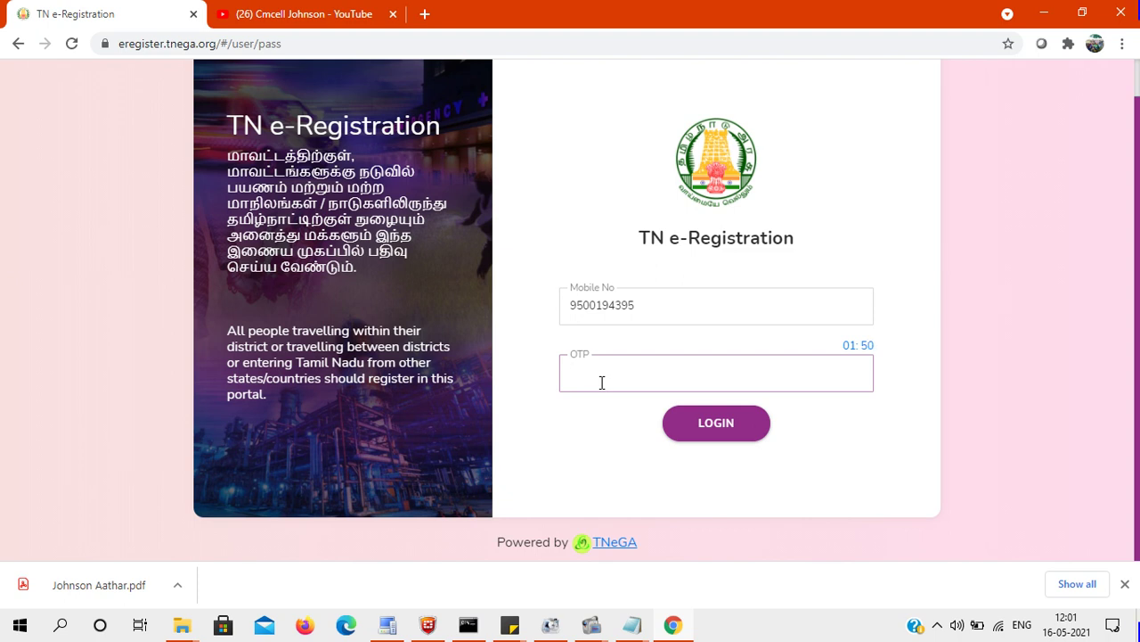
click(725, 433)
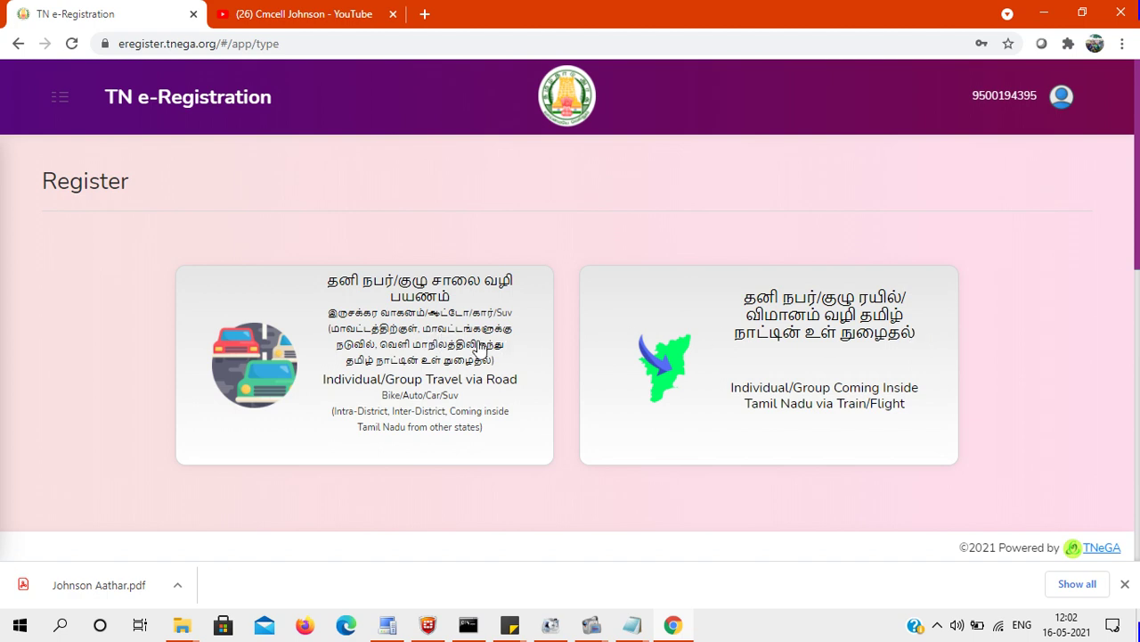
Choose Individual road travel with reason Medical Emergency and range Travelling within a District.
click(443, 393)
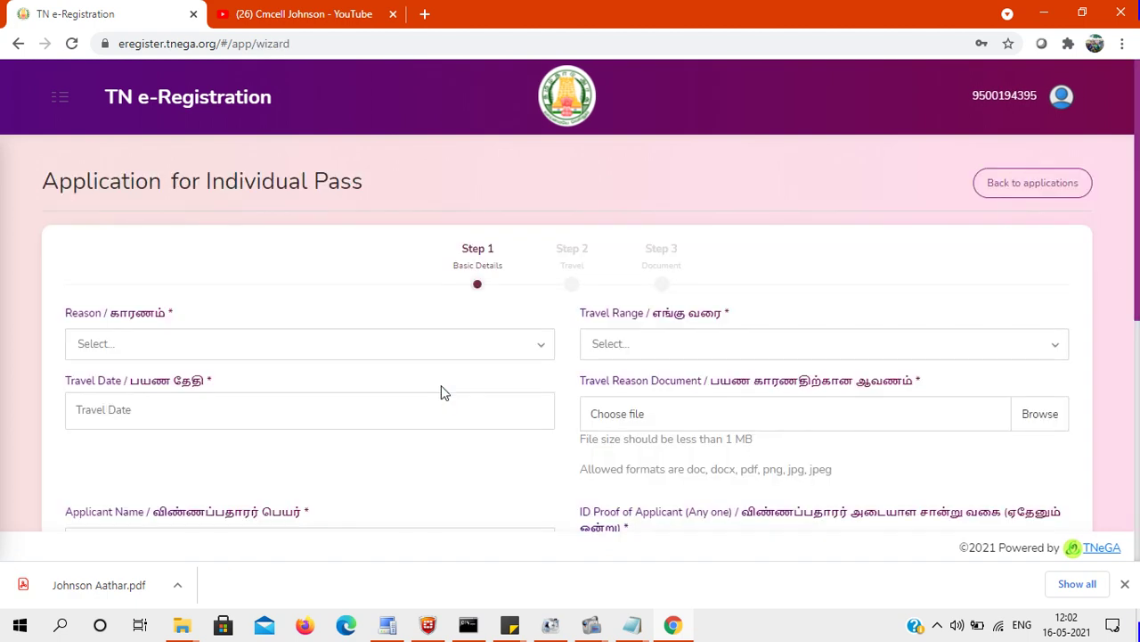
scroll(553, 312, down, 1)
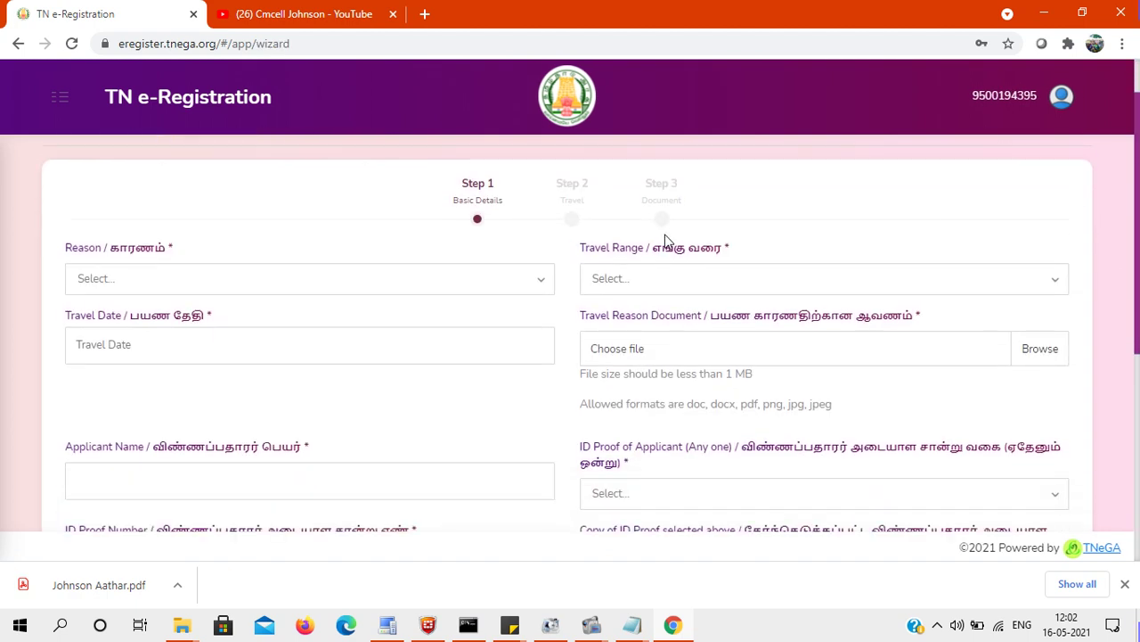
click(442, 282)
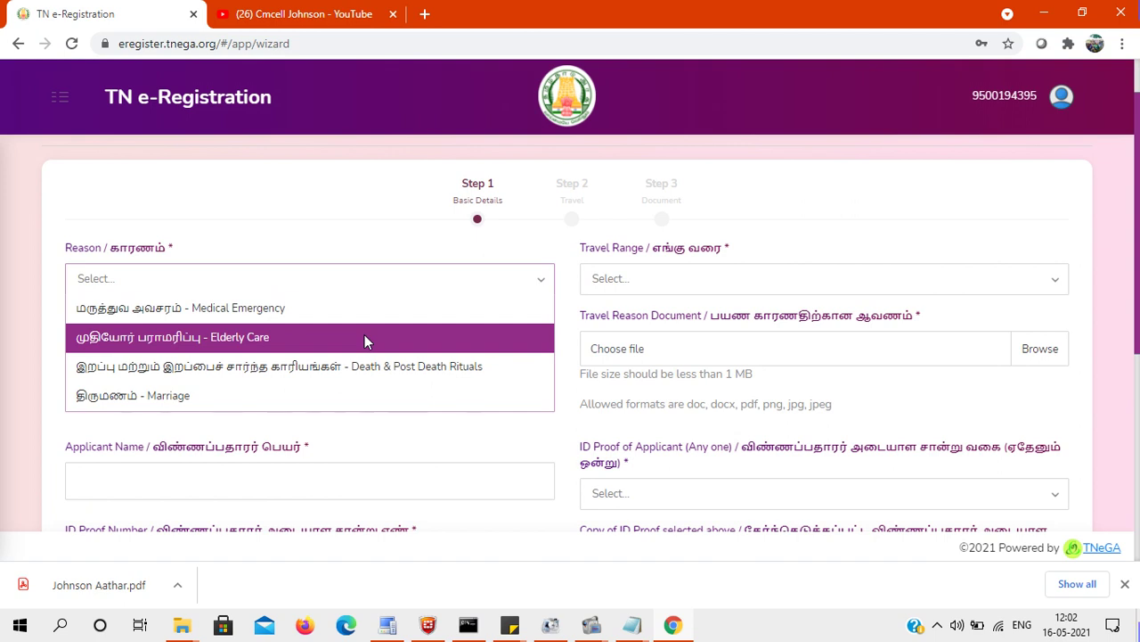
click(304, 313)
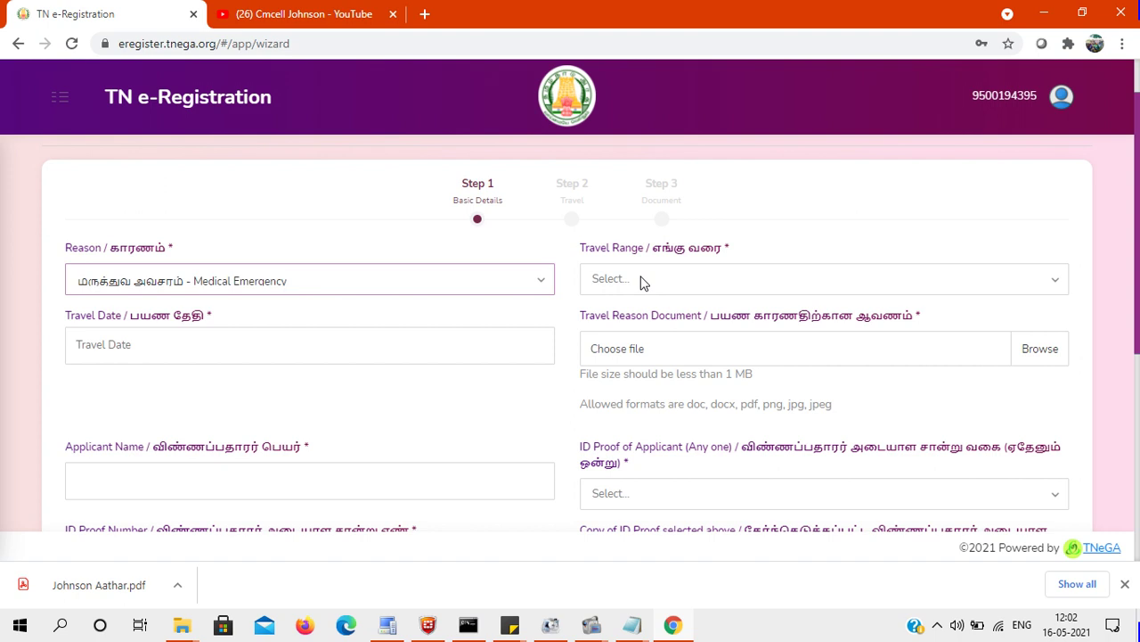
click(644, 283)
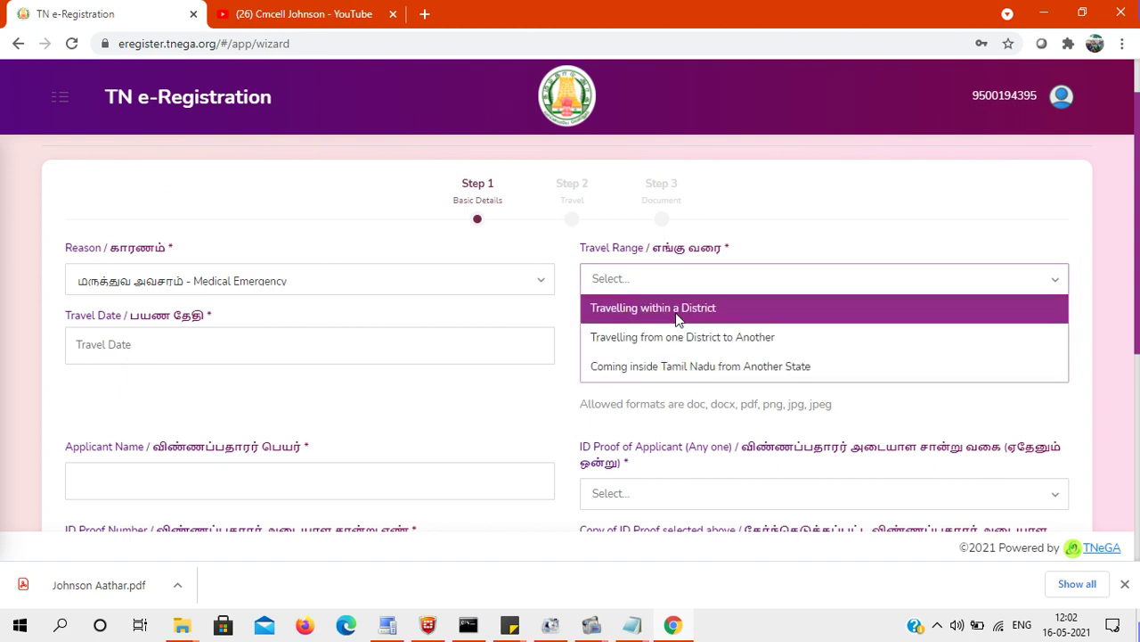
click(676, 311)
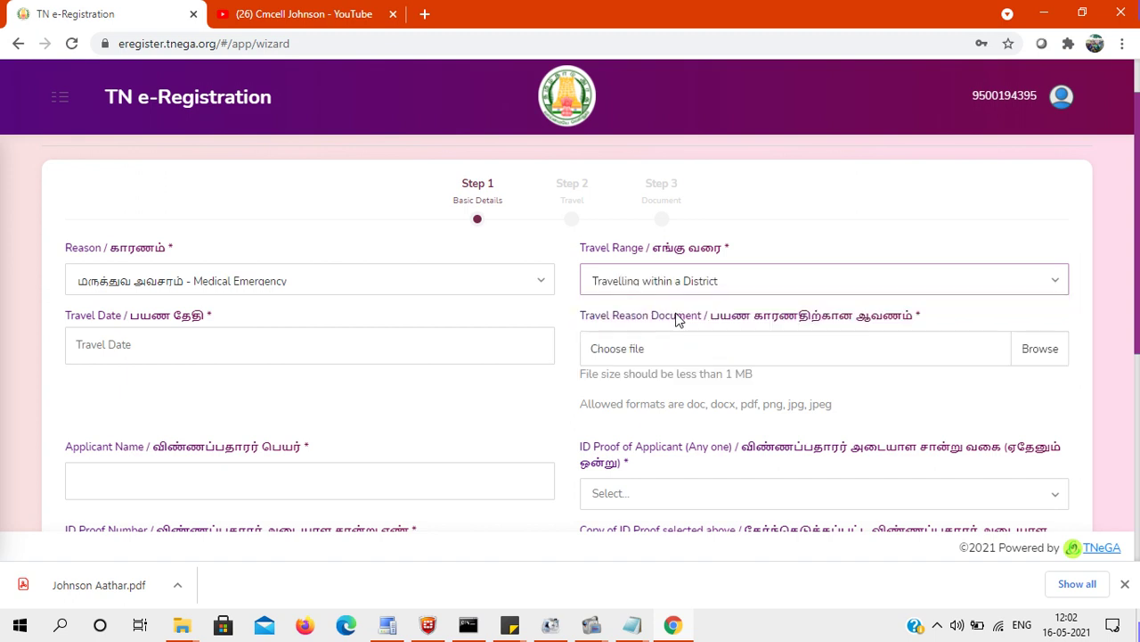
scroll(1138, 233, down, 1)
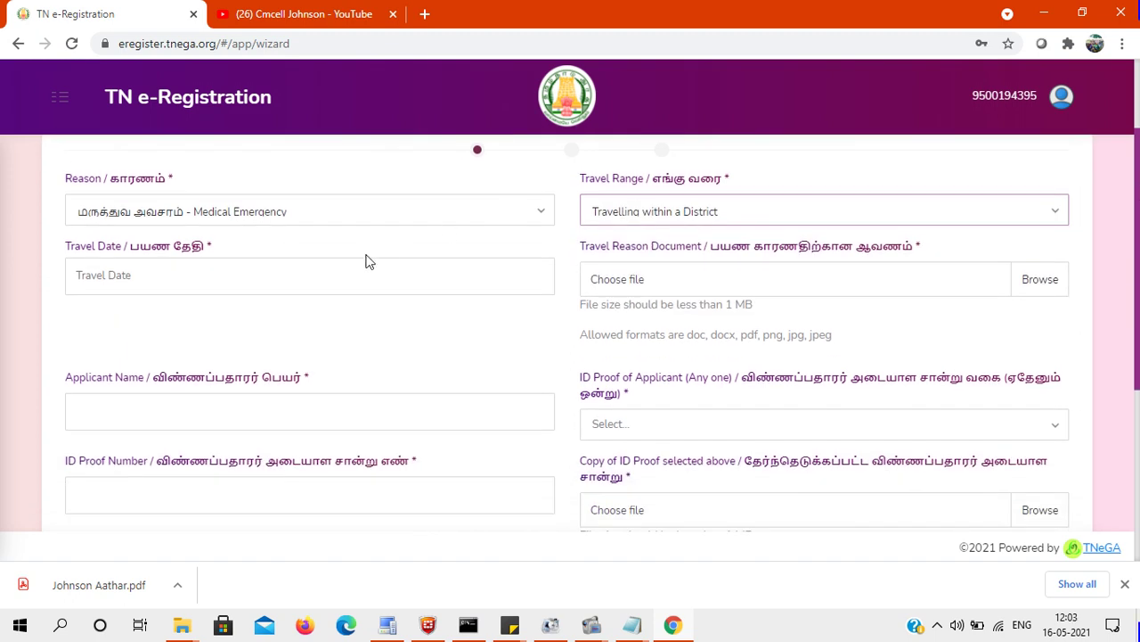
click(321, 282)
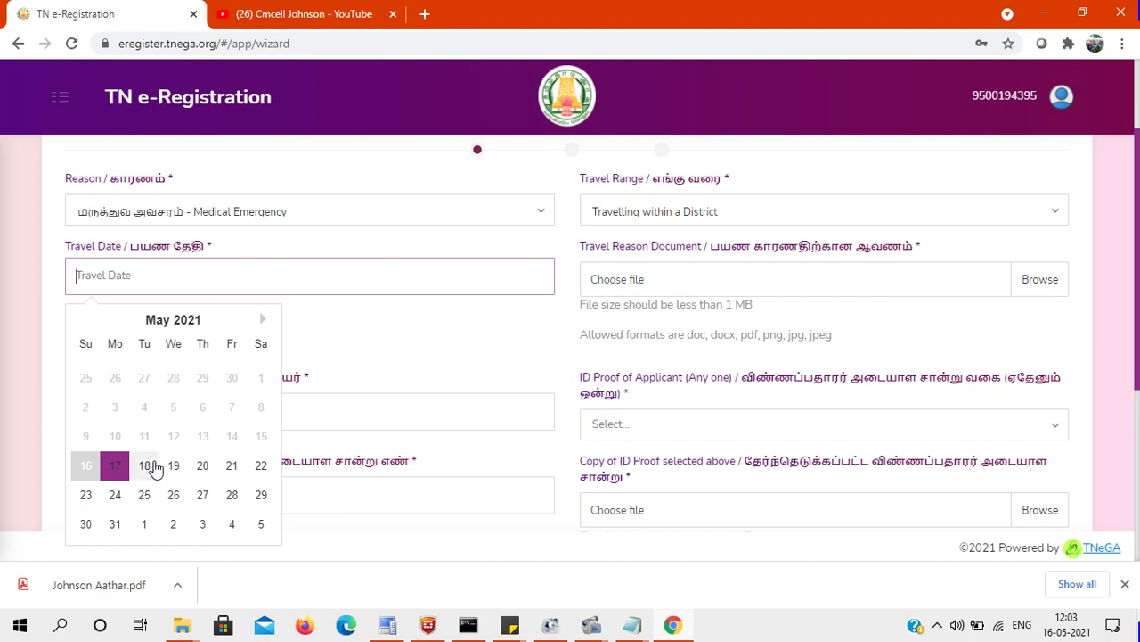
Set the travel date to 17-05-2021 and attach the Aadhaar PDF from Downloads as the reason document.
click(119, 470)
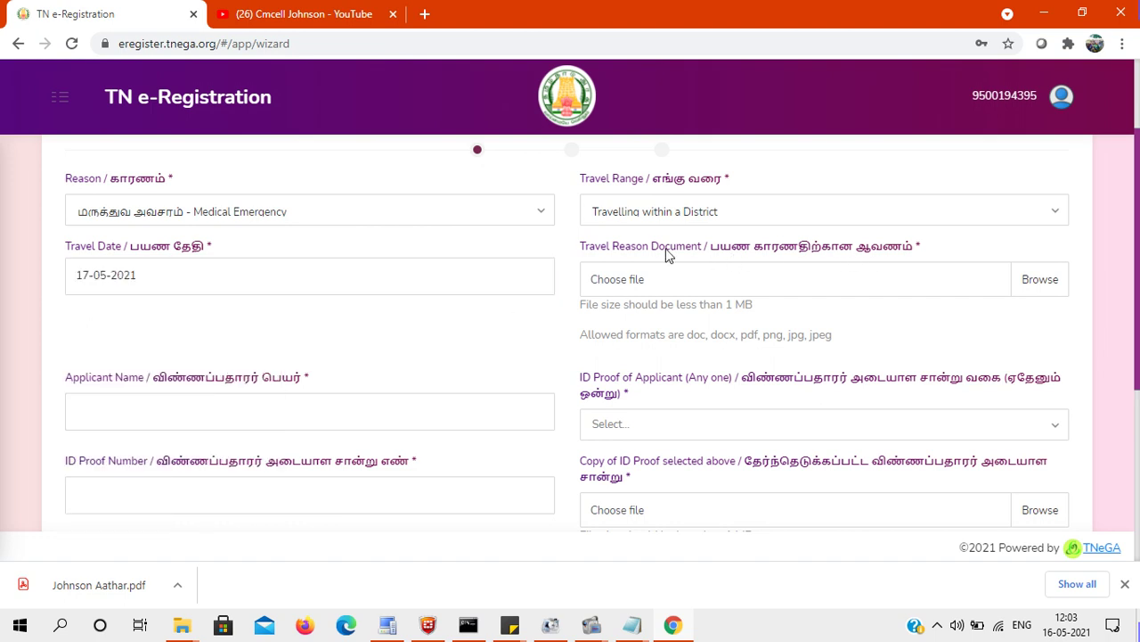
click(1039, 287)
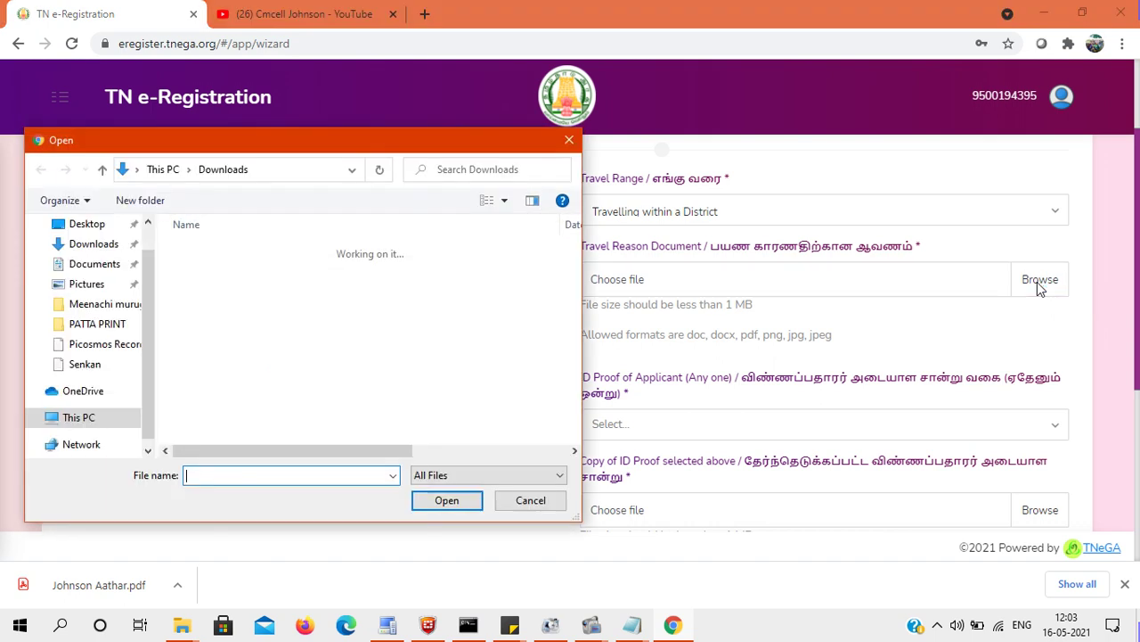
click(94, 245)
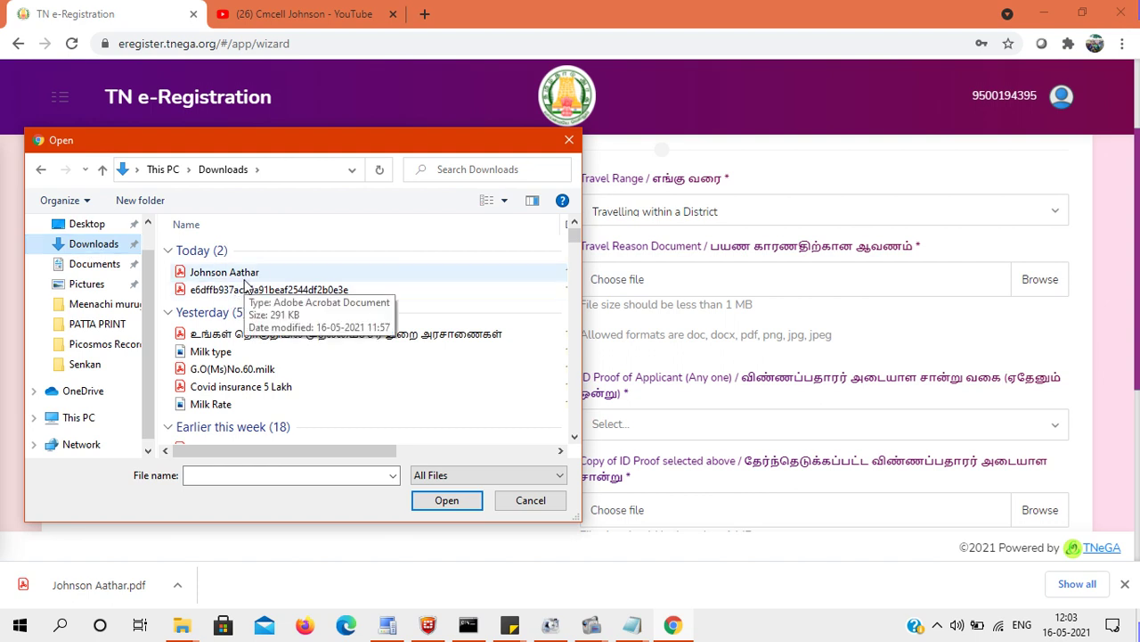
click(241, 275)
click(443, 499)
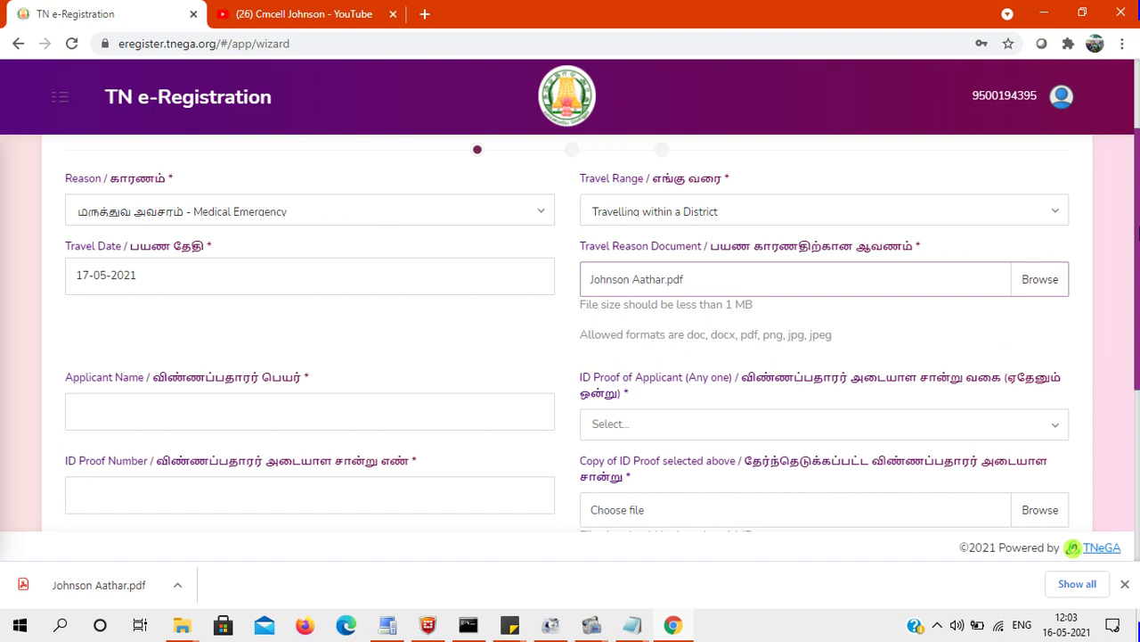
drag(1137, 233, 1138, 254)
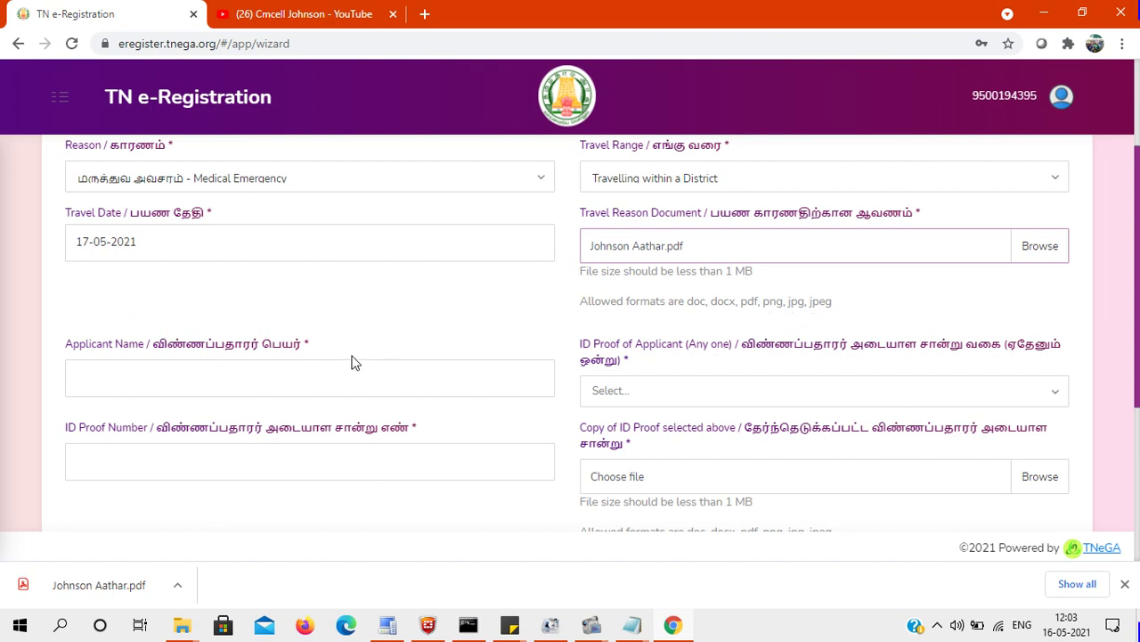
Enter the applicant's name, accepting the browser's autofill suggestion.
click(325, 379)
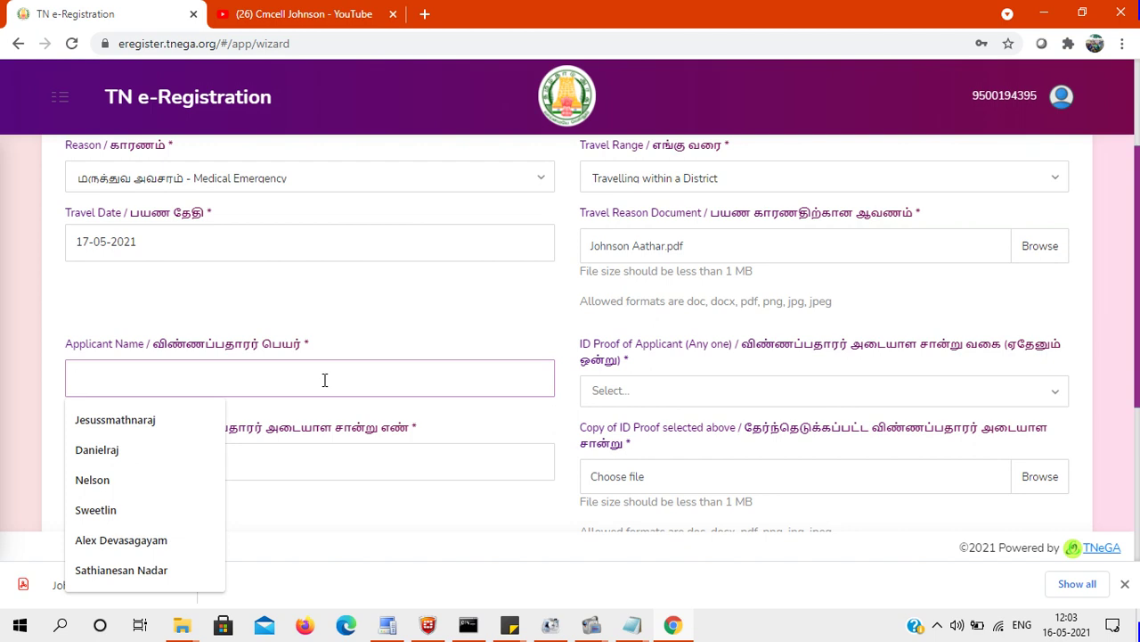
text(JOhnson)
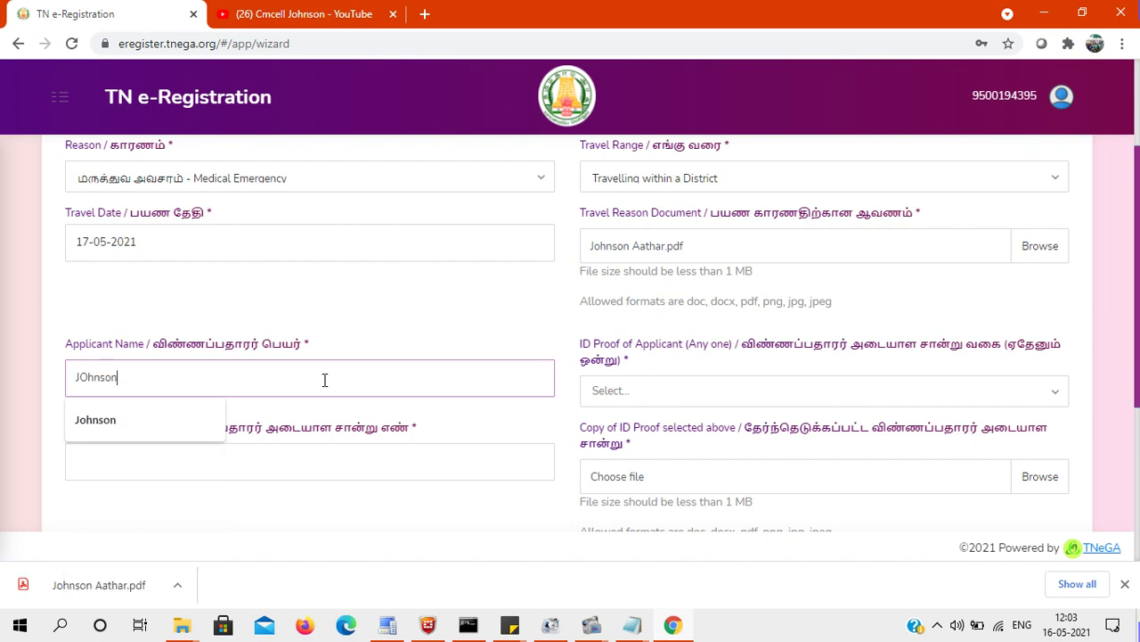
click(122, 418)
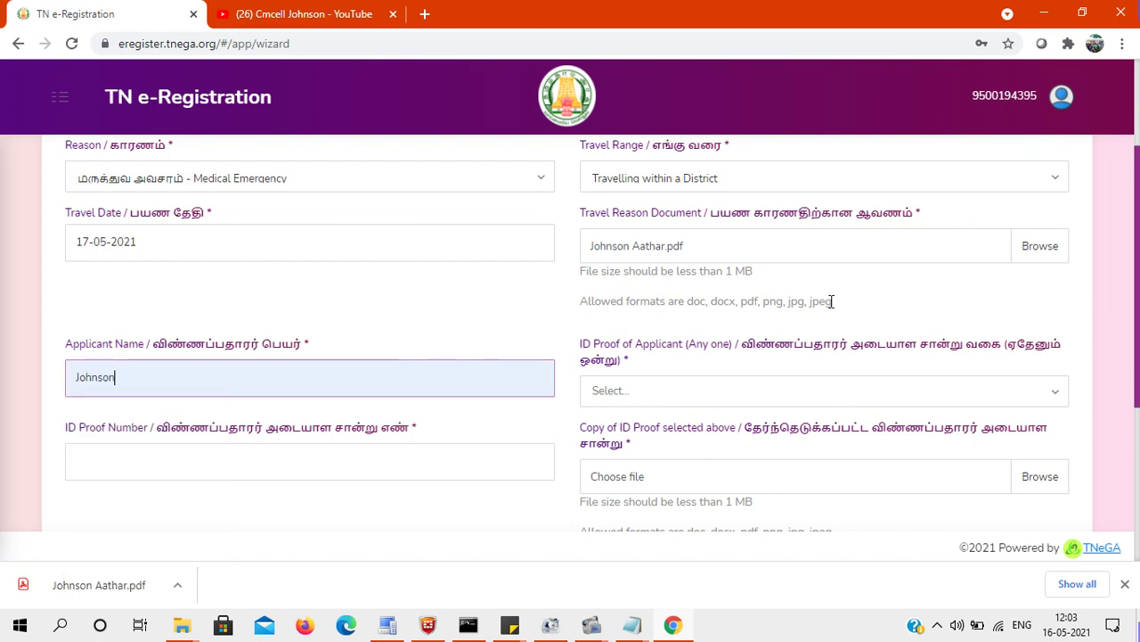
scroll(831, 302, down, 1)
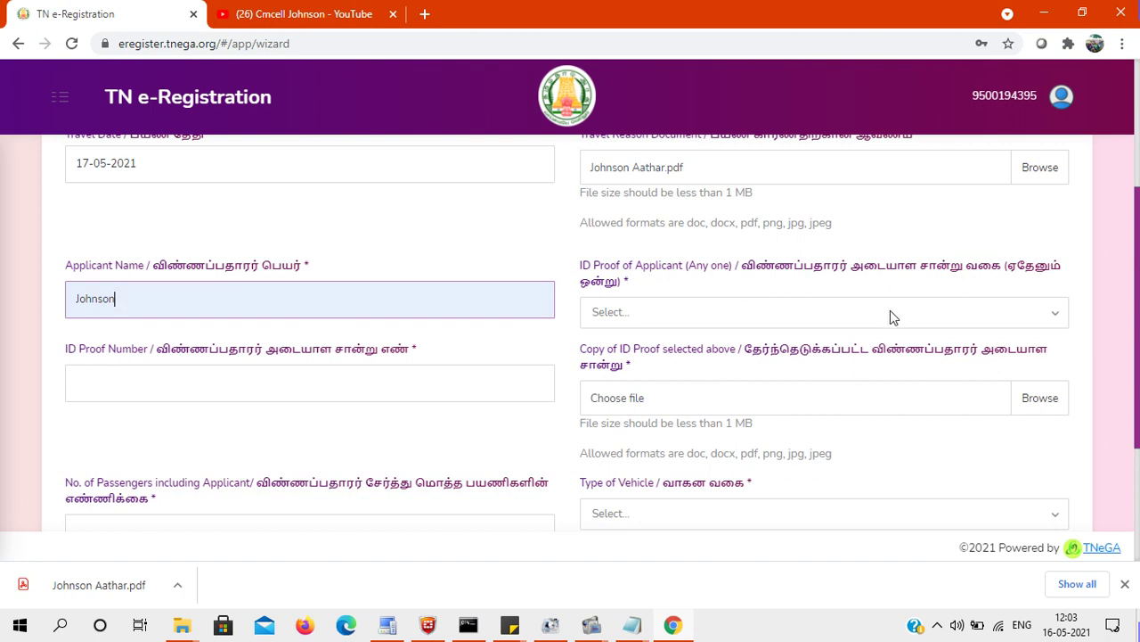
Choose Aadhar Card as the ID proof and attach the Aadhaar PDF as its copy.
click(893, 317)
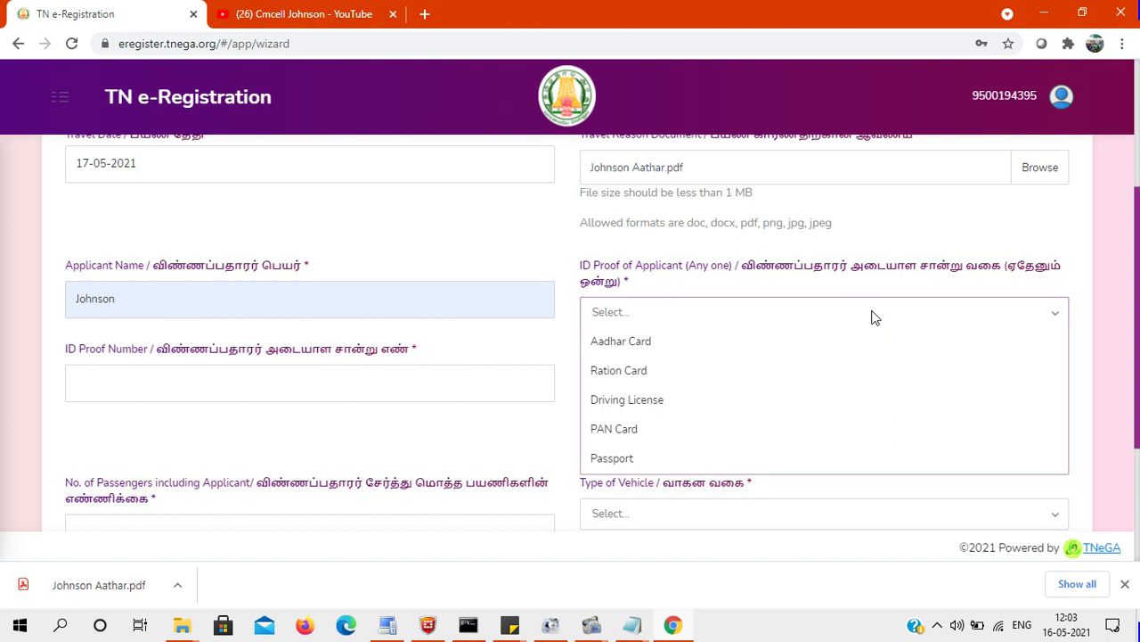
click(698, 349)
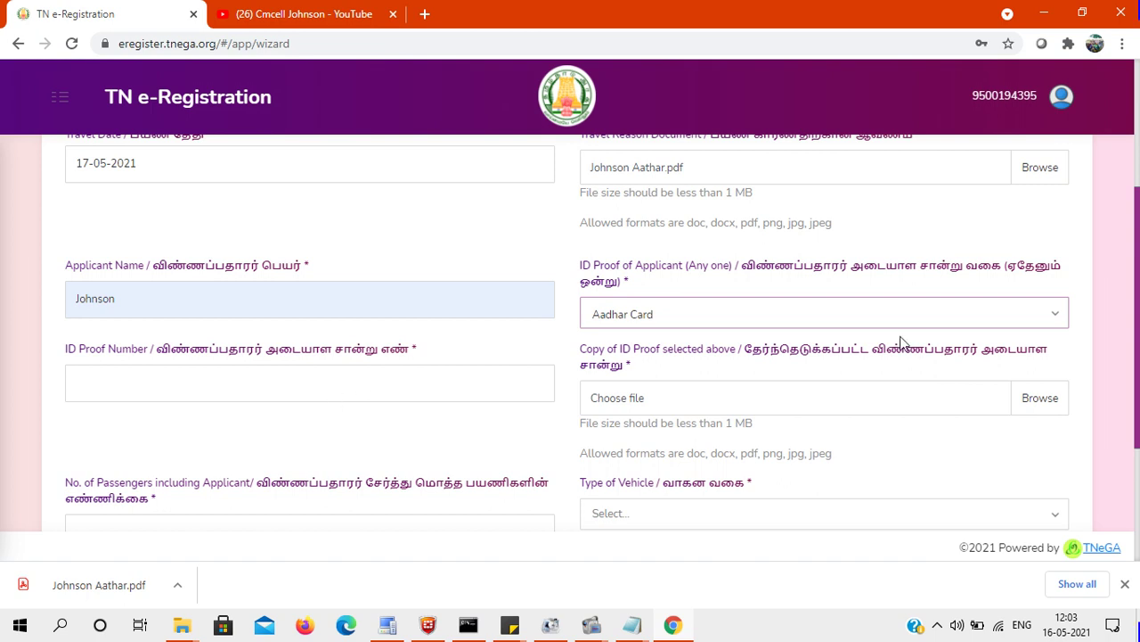
click(1038, 399)
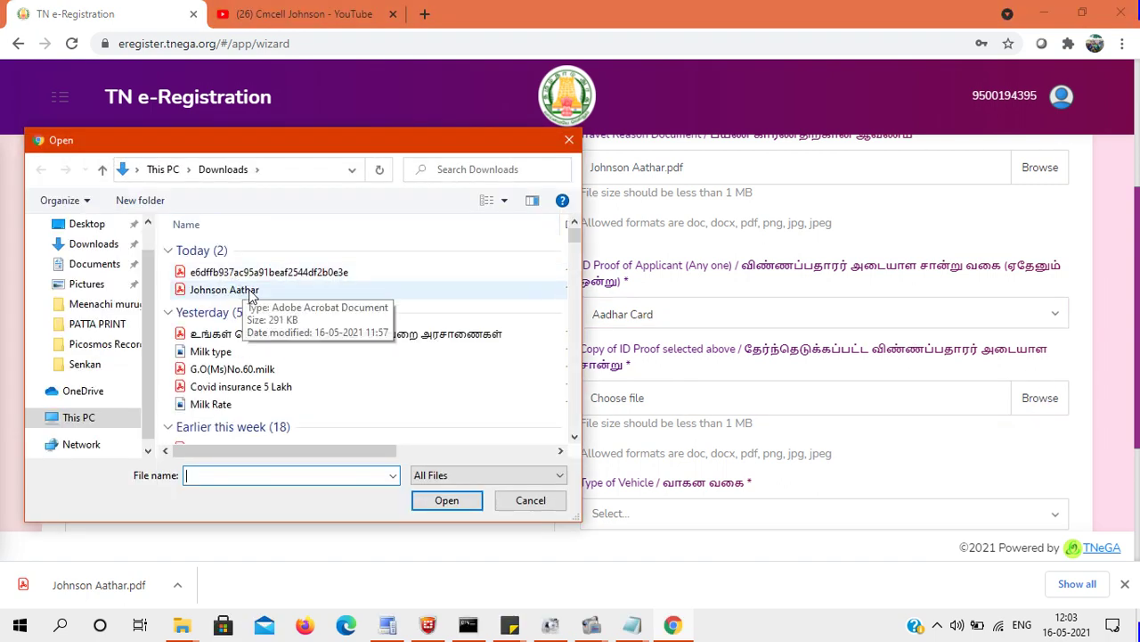
click(237, 290)
click(447, 500)
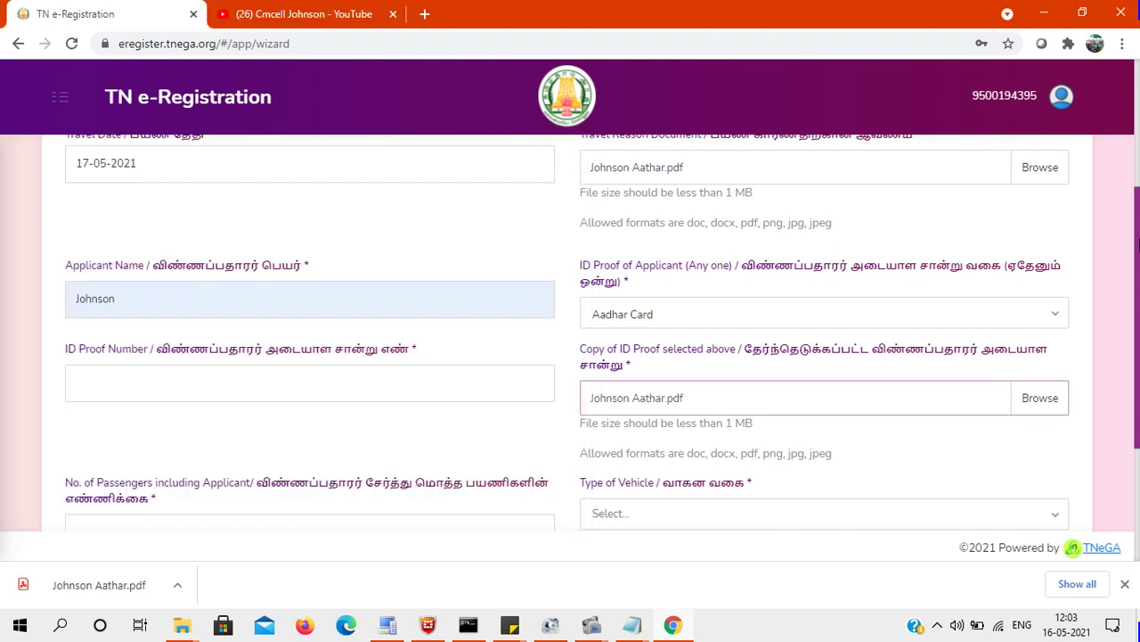
scroll(550, 337, down, 2)
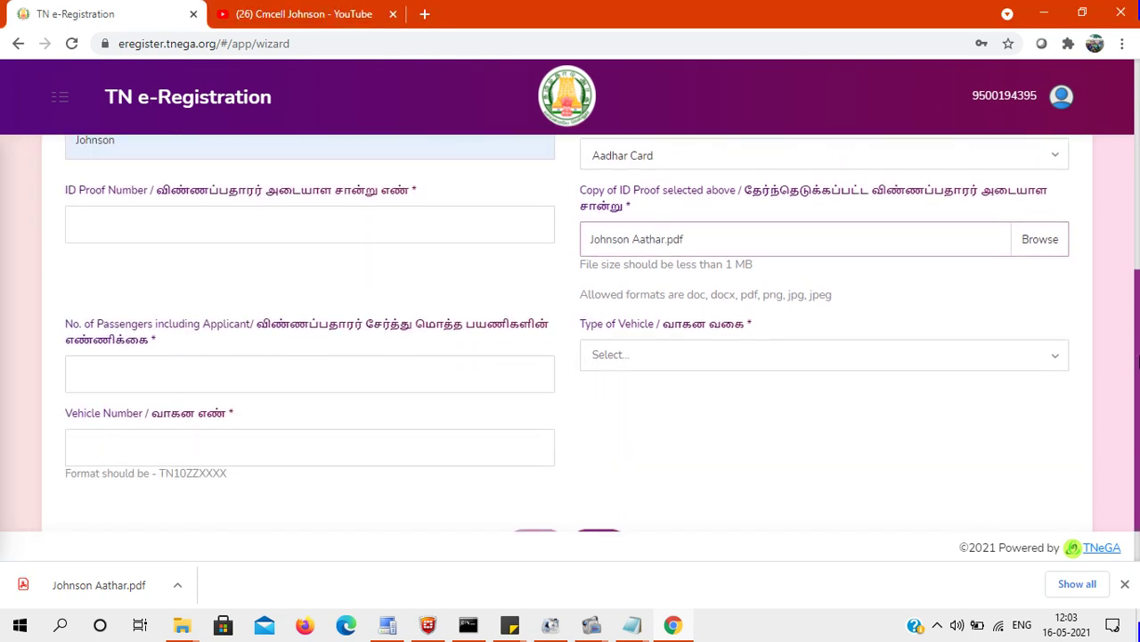
Set the number of passengers to 1 and the vehicle type to Bike.
click(360, 372)
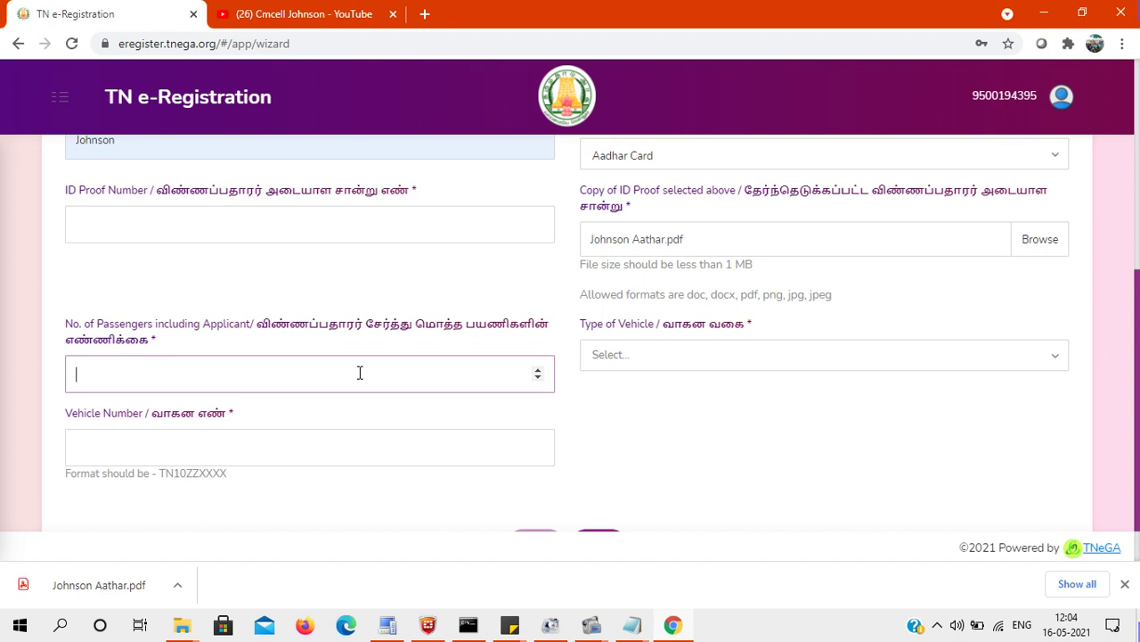
text(1)
click(680, 354)
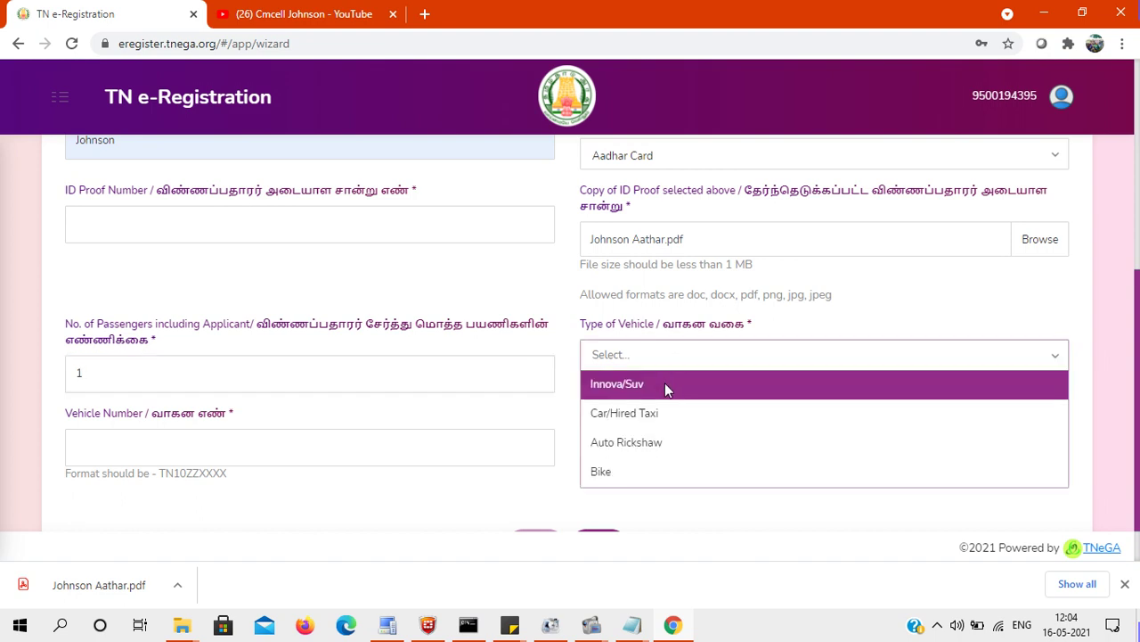
click(640, 472)
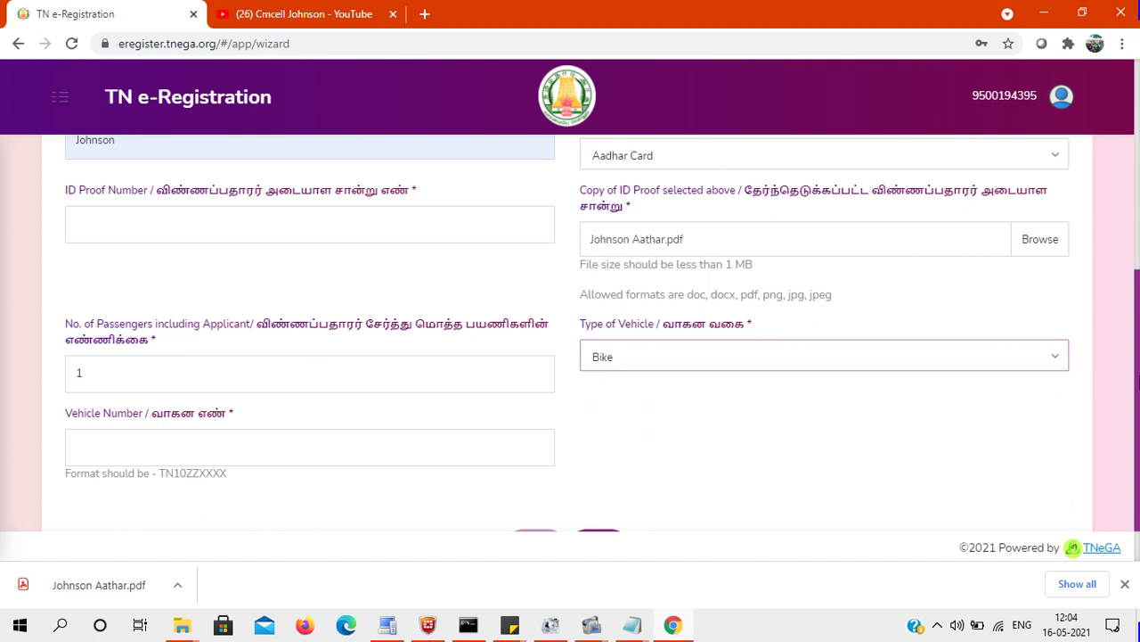
scroll(1138, 378, down, 1)
Enter the vehicle registration number in the Vehicle Number field.
click(215, 377)
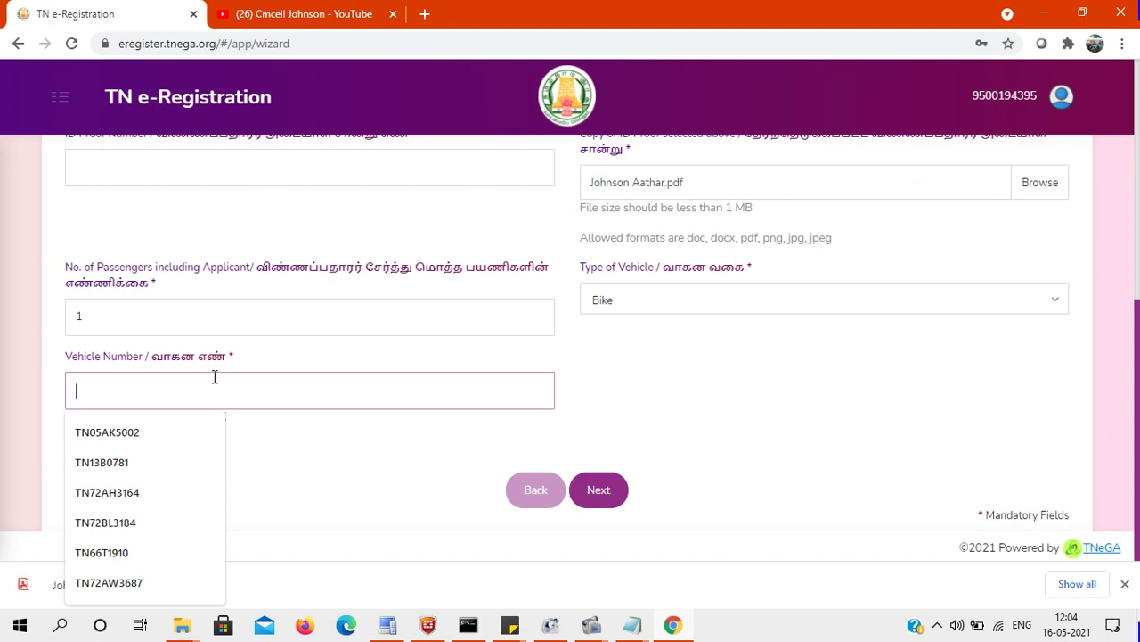
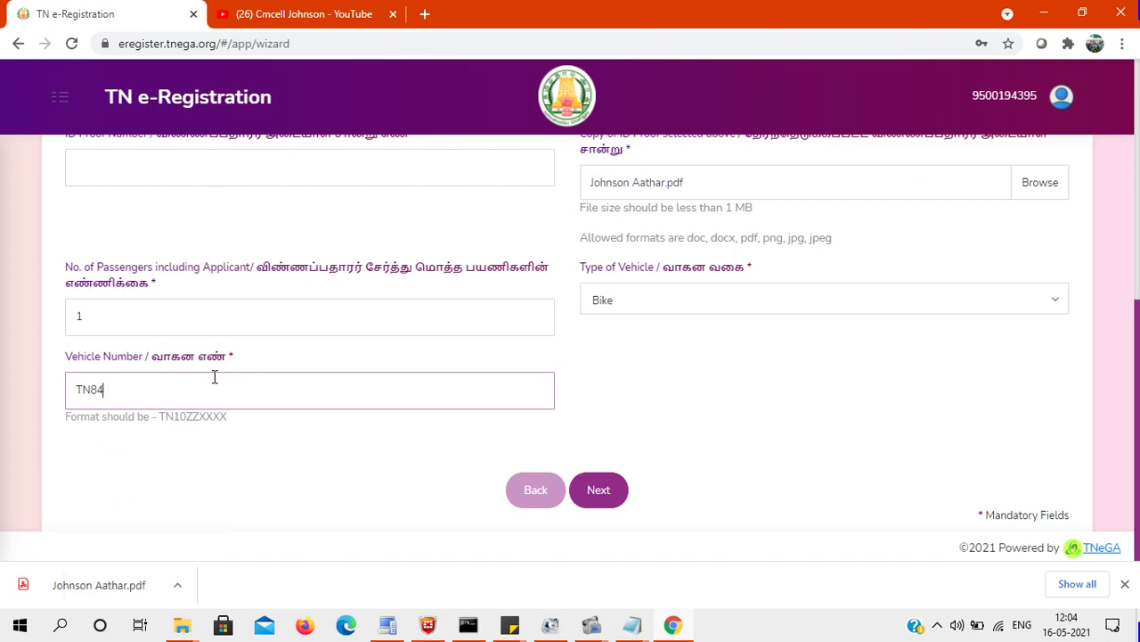
mouse_move(592, 626)
click(578, 589)
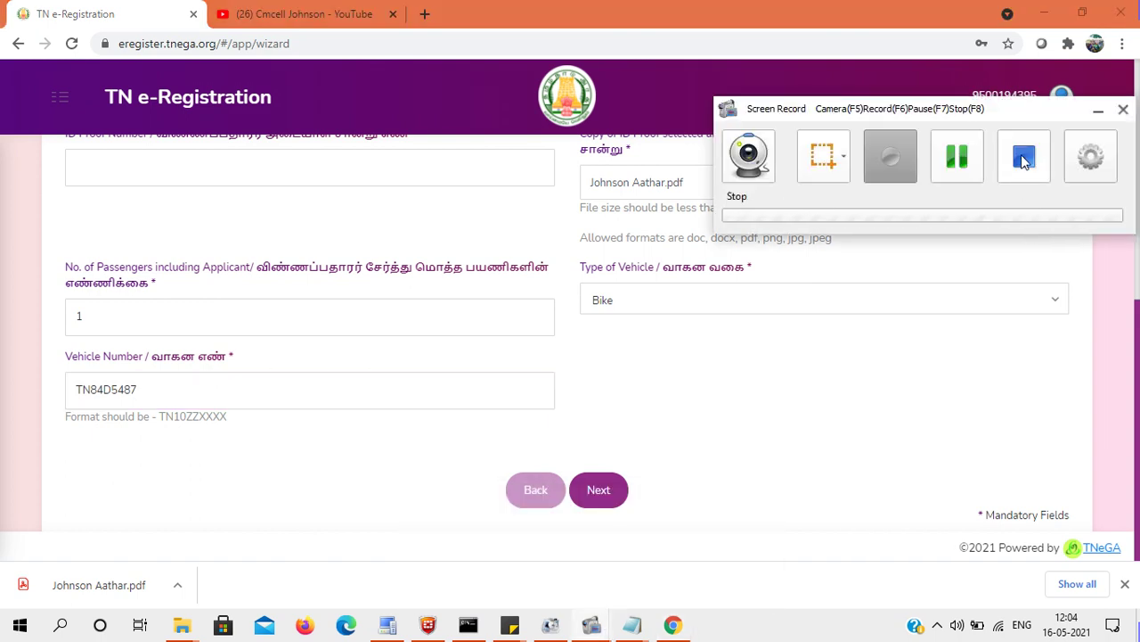
Move on to the Travel step and set the From district to Tirunelveli.
click(959, 159)
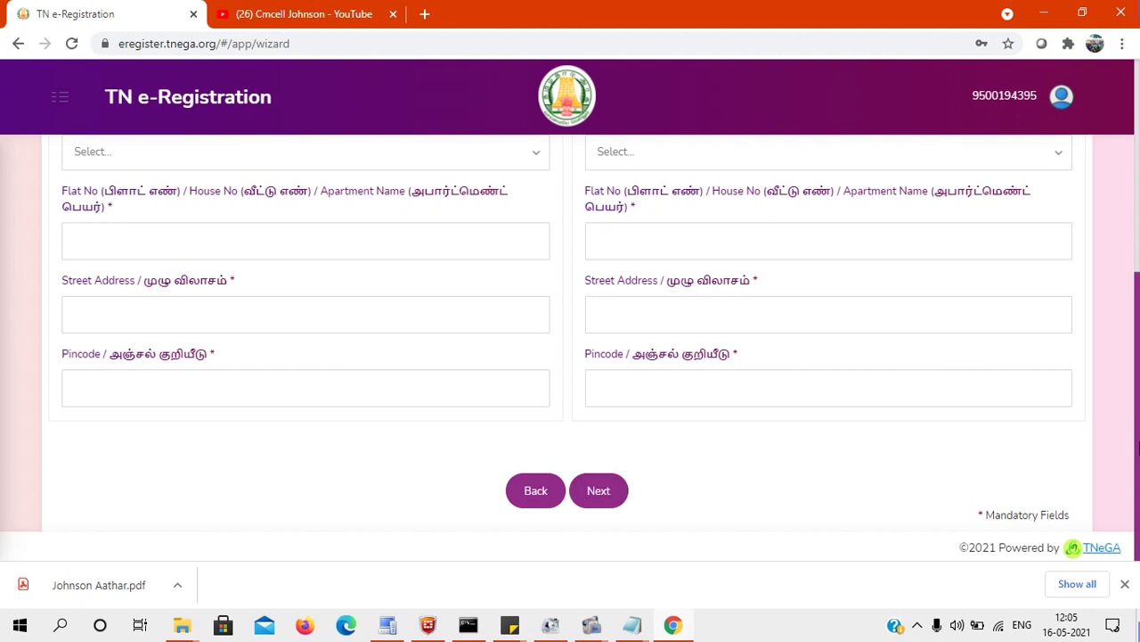
scroll(1138, 307, up, 5)
drag(1138, 307, 1137, 242)
scroll(1008, 269, down, 1)
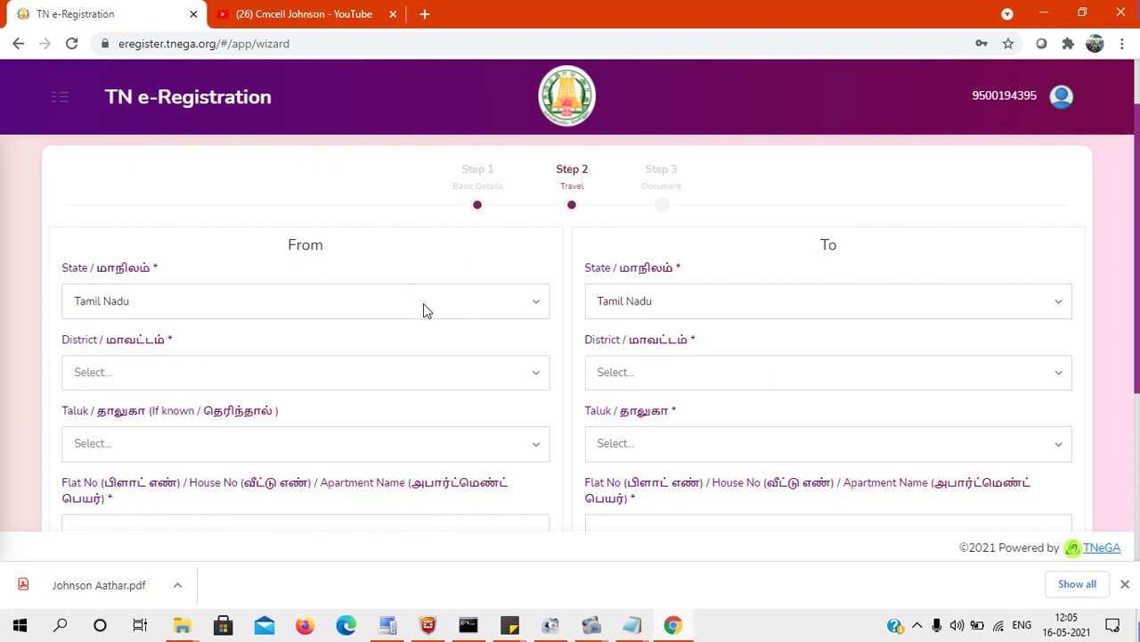
scroll(479, 294, down, 1)
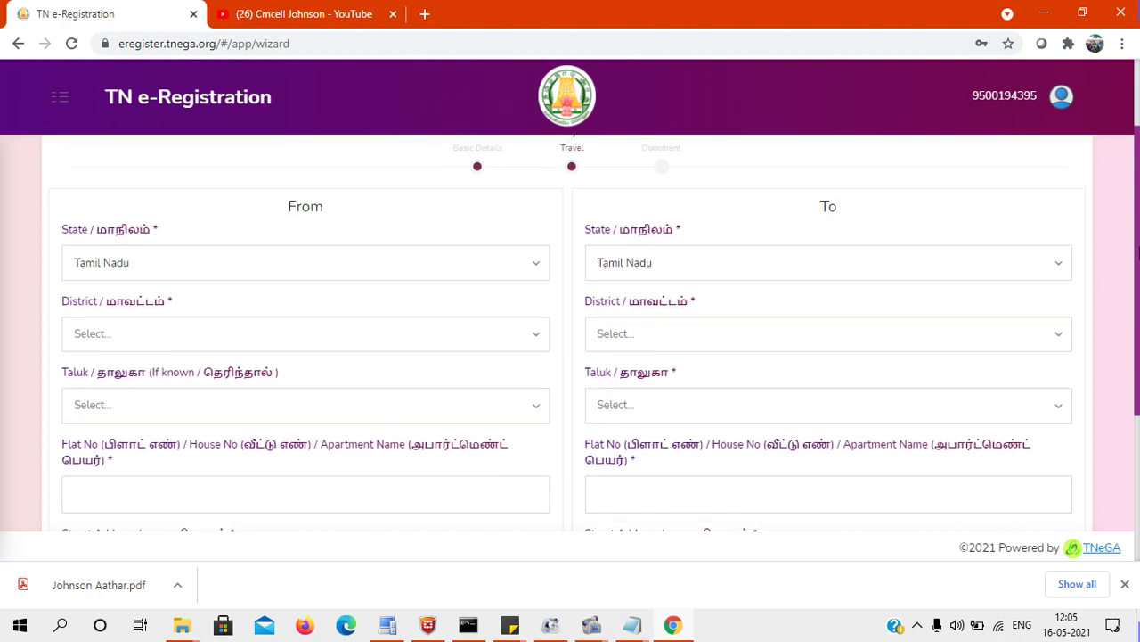
click(282, 308)
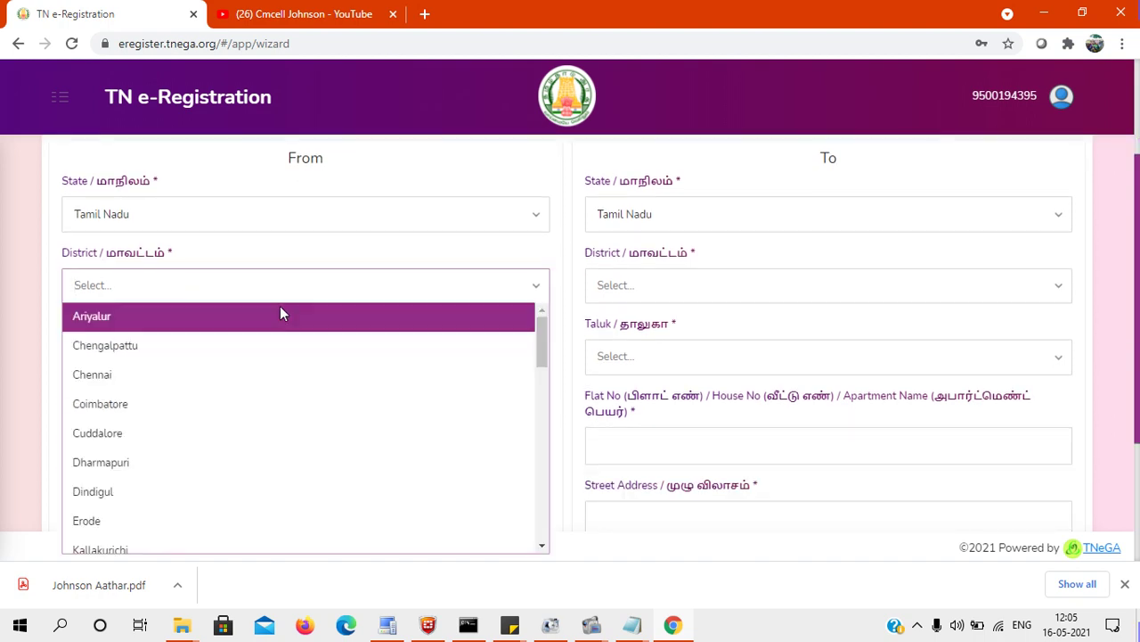
text(tir)
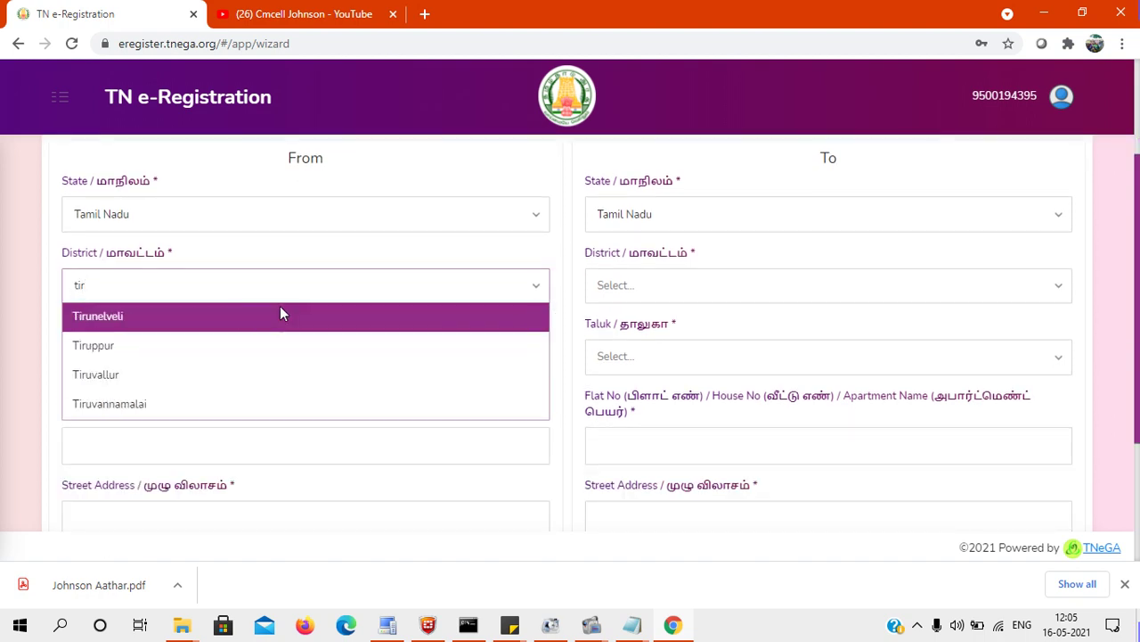
click(280, 314)
Set the From taluk to Thisayanvilai.
click(207, 356)
text(th)
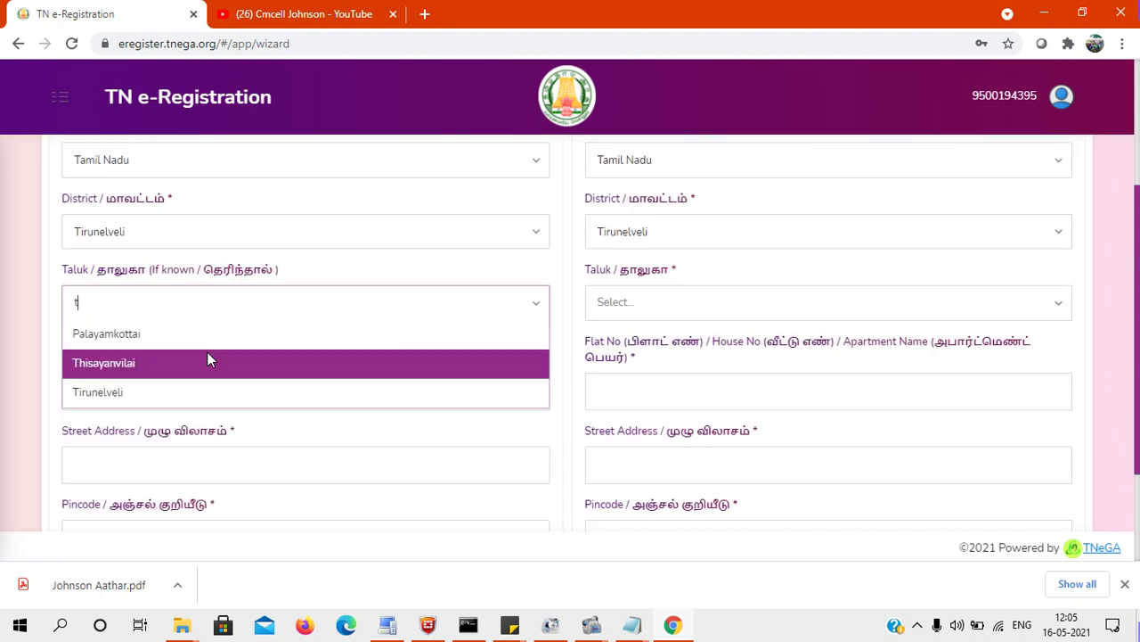
click(154, 333)
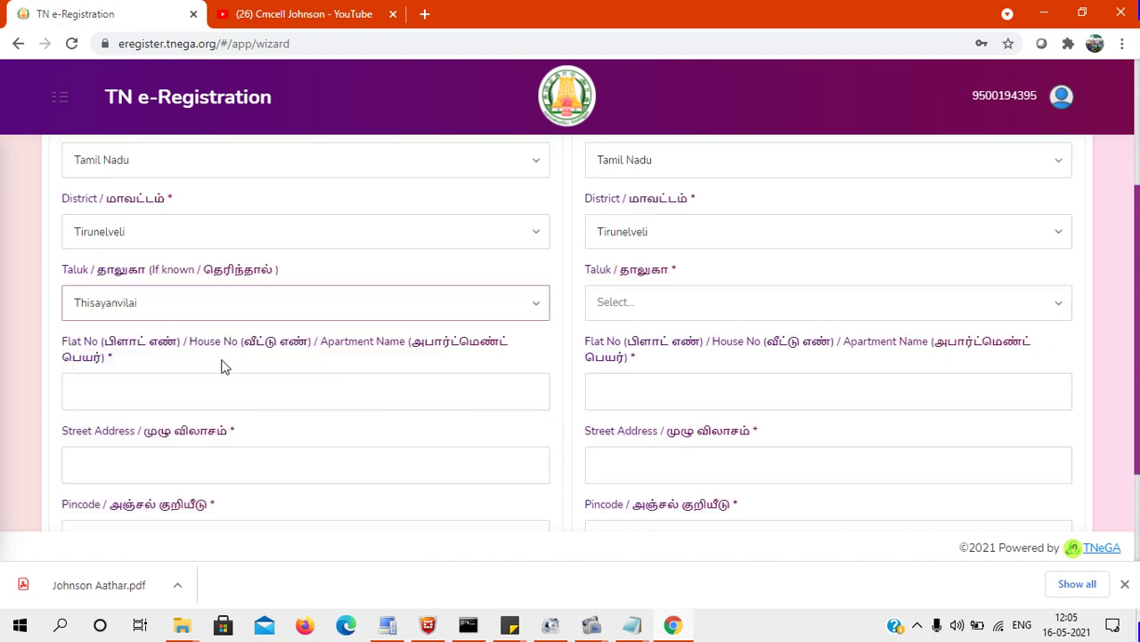
scroll(570, 328, down, 1)
scroll(571, 328, down, 1)
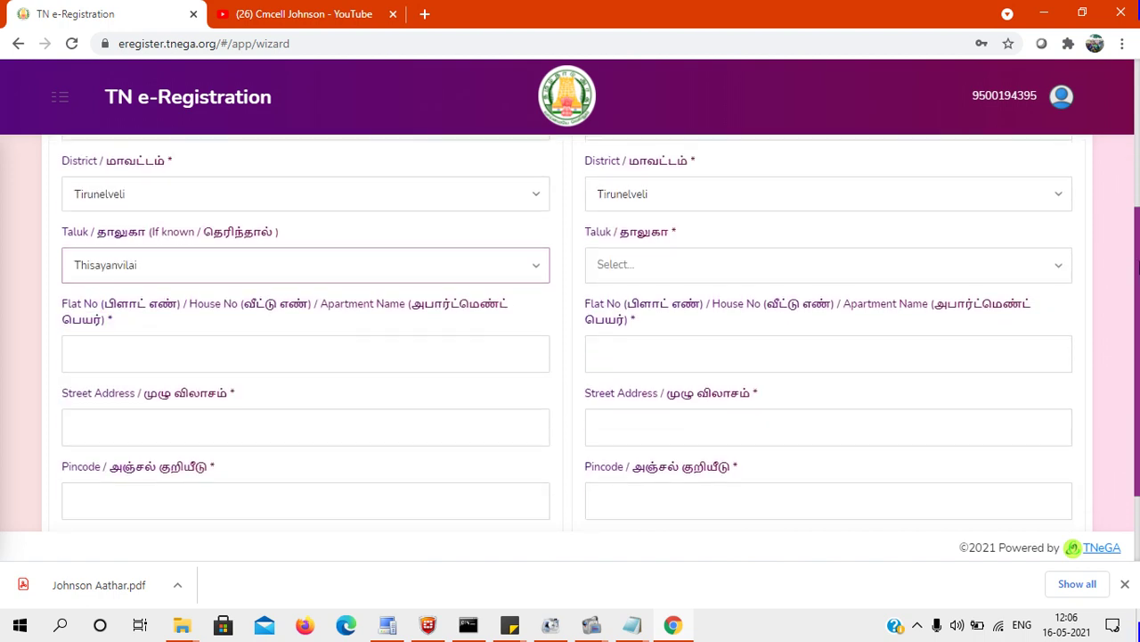
click(347, 353)
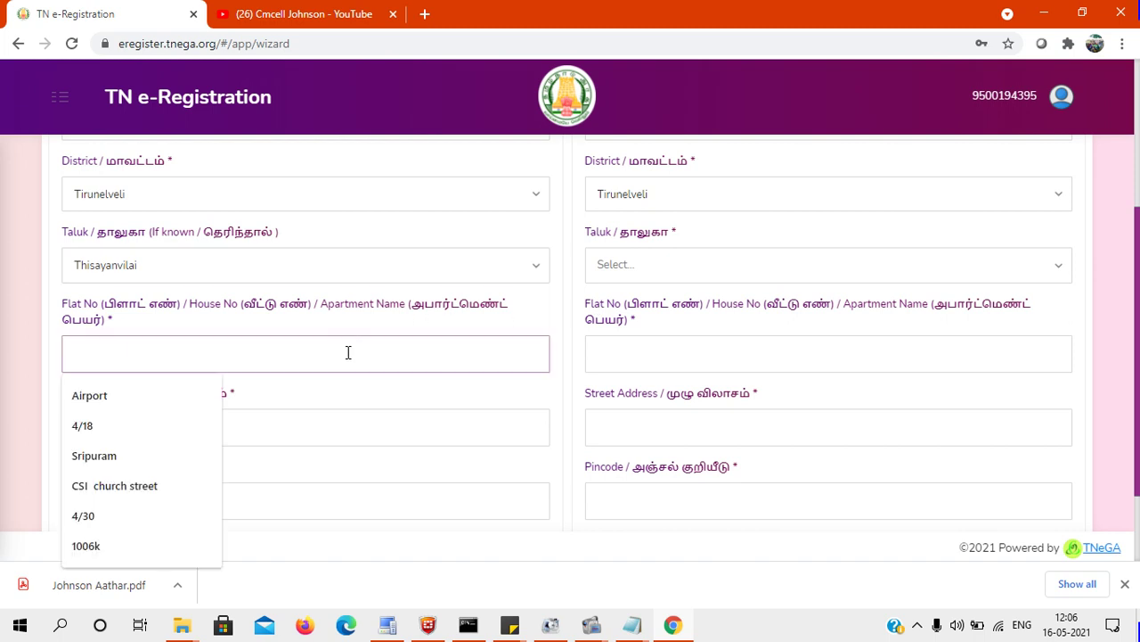
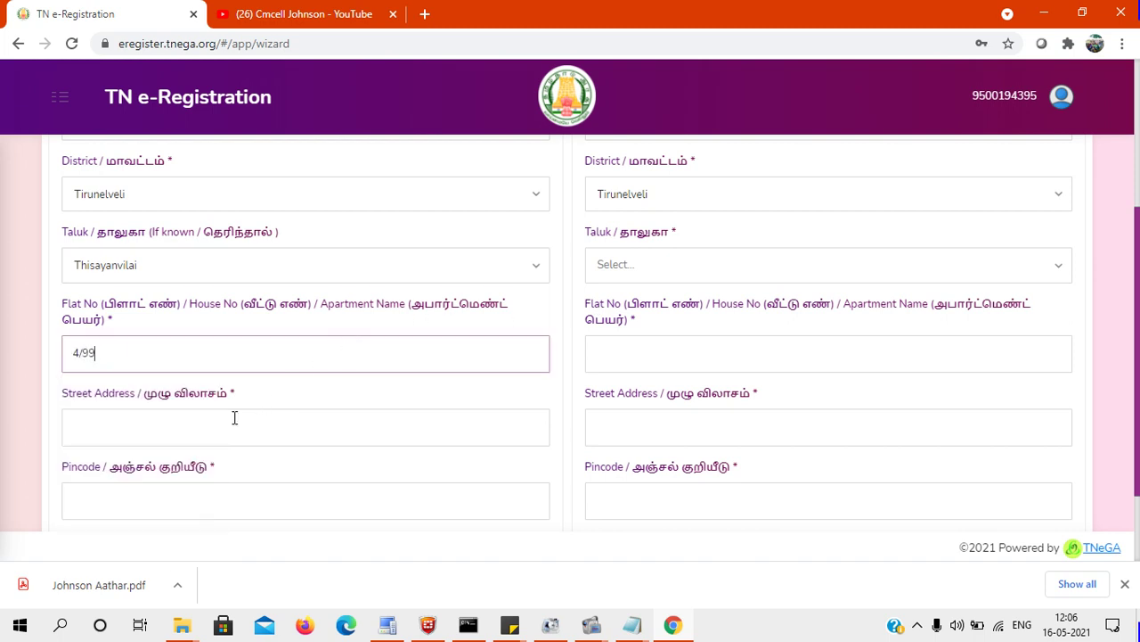
Enter the house number and fill the street address and pincode from saved autofill.
click(235, 418)
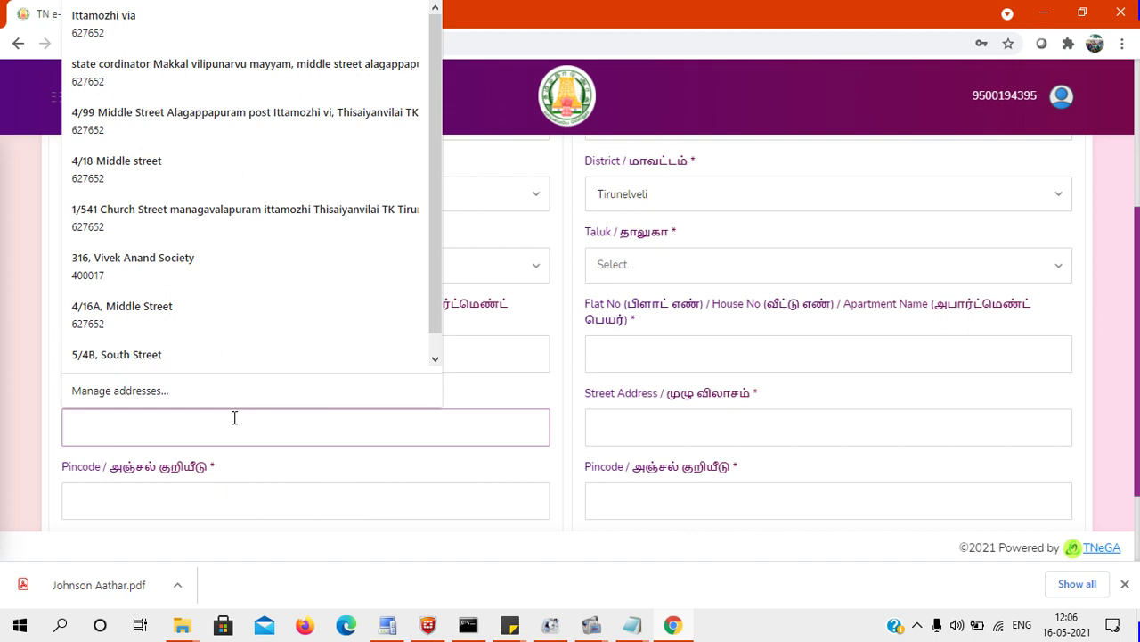
click(269, 116)
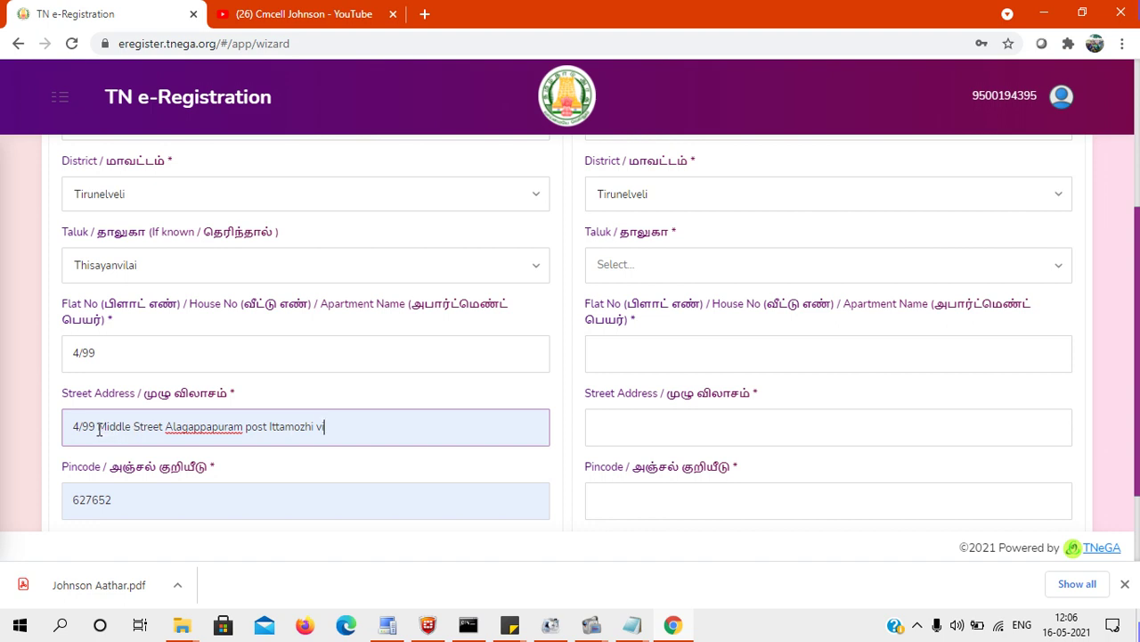
Move the street name from Street Address into the house-number field, separated by a space.
click(98, 427)
drag(98, 427, 163, 427)
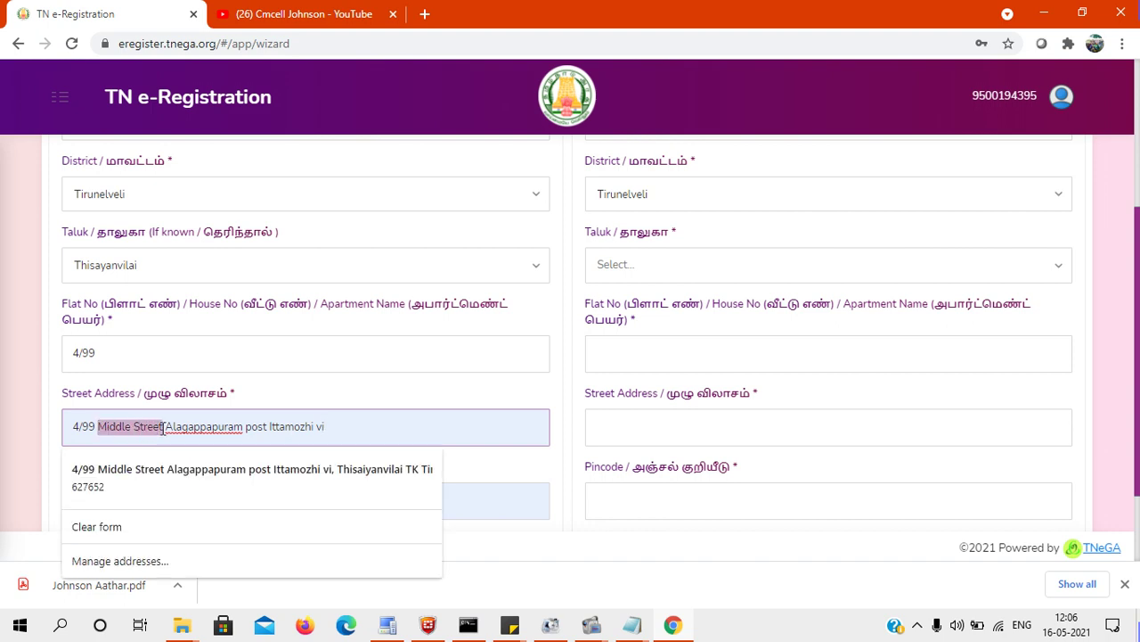
key(ctrl+x)
click(186, 354)
key(ctrl+v)
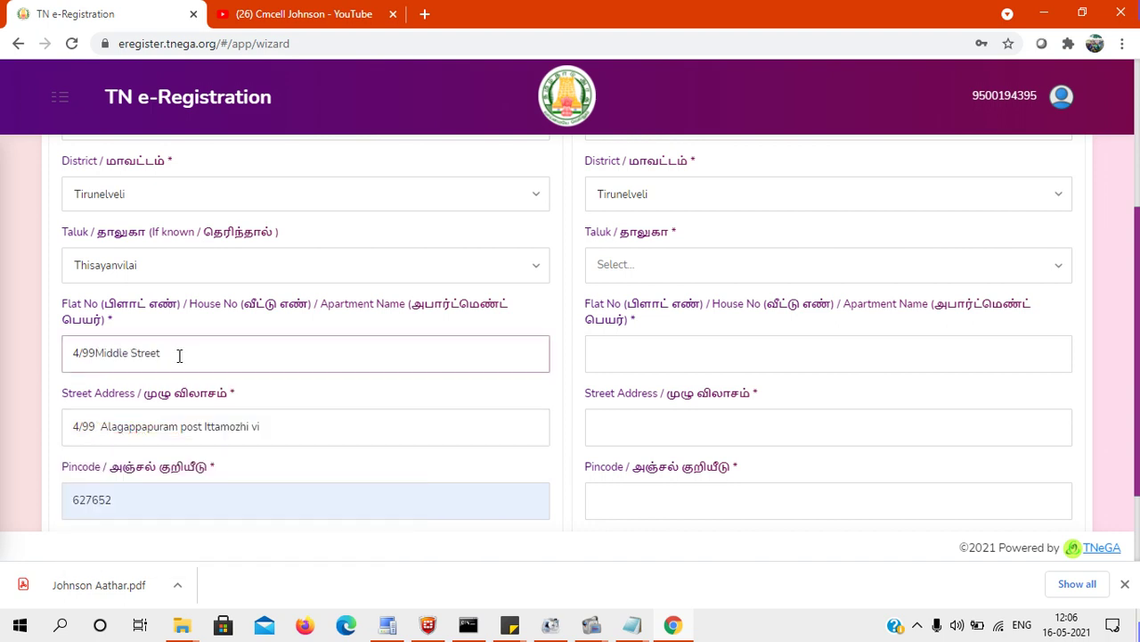
click(96, 354)
Delete the duplicated house number from Street Address and complete the word 'via'.
double_click(112, 425)
drag(113, 426, 42, 436)
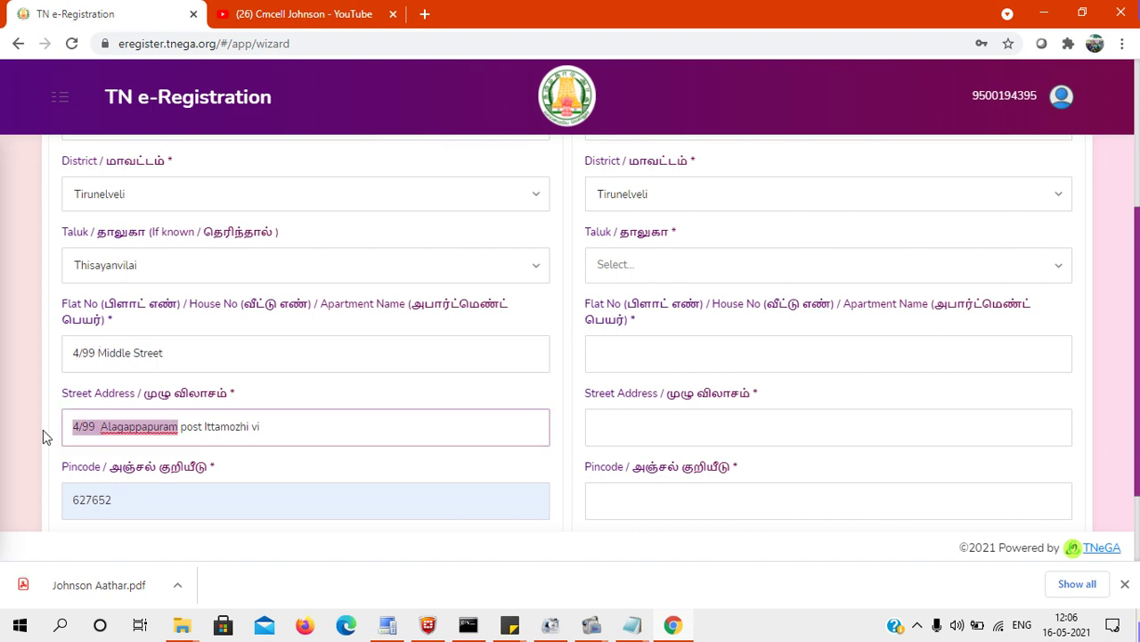
click(98, 429)
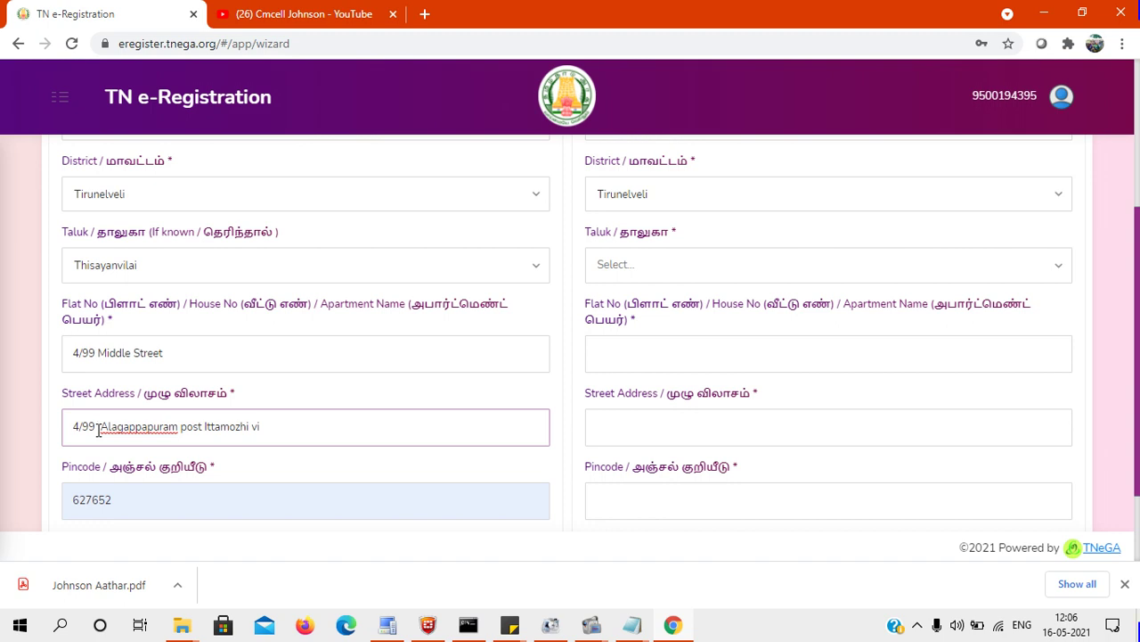
key(BackSpace)
key(BackSpace)
key(BackSpace)
key(BackSpace)
key(BackSpace)
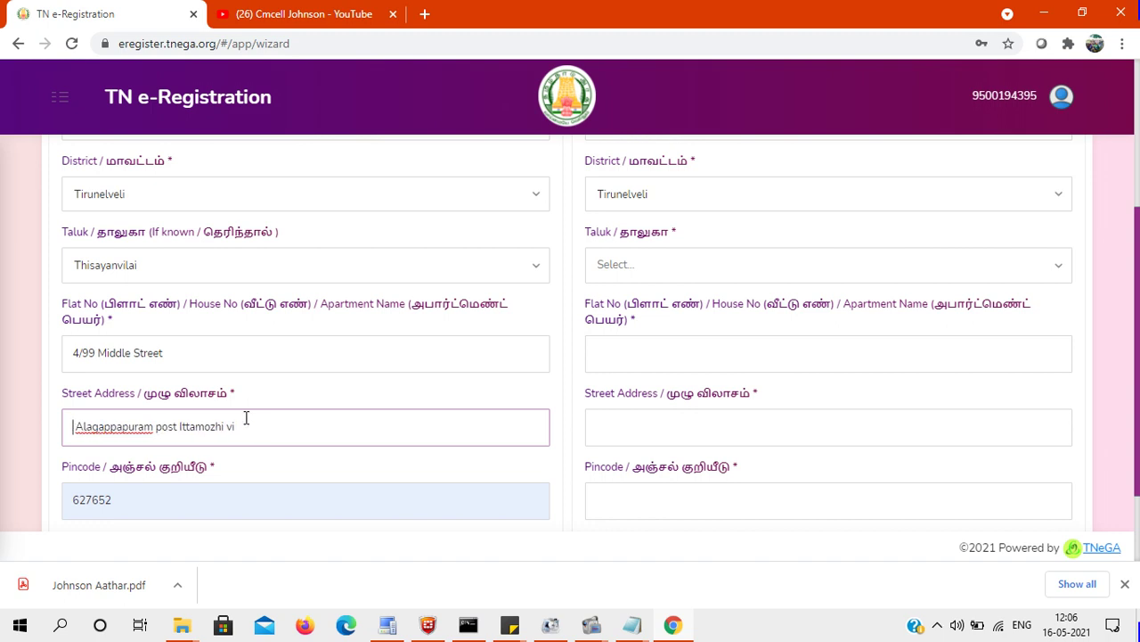
click(260, 432)
text(a)
Set the destination taluk to Palayamkottai and enter 'jeya medical shop' as the shop name.
scroll(1136, 294, up, 1)
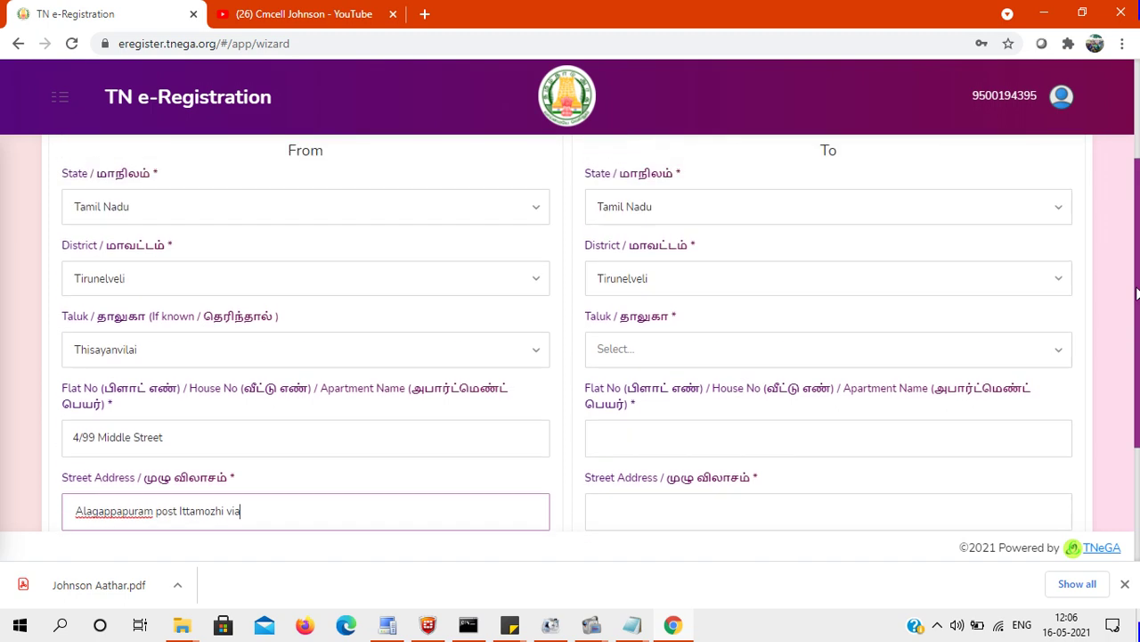
click(712, 358)
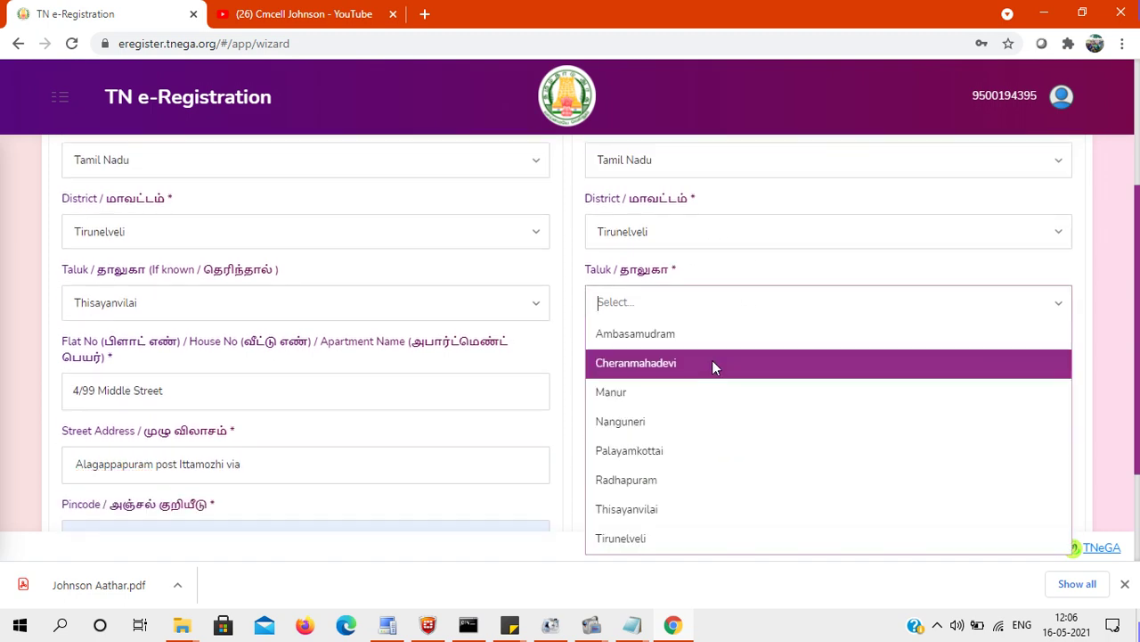
text(pa)
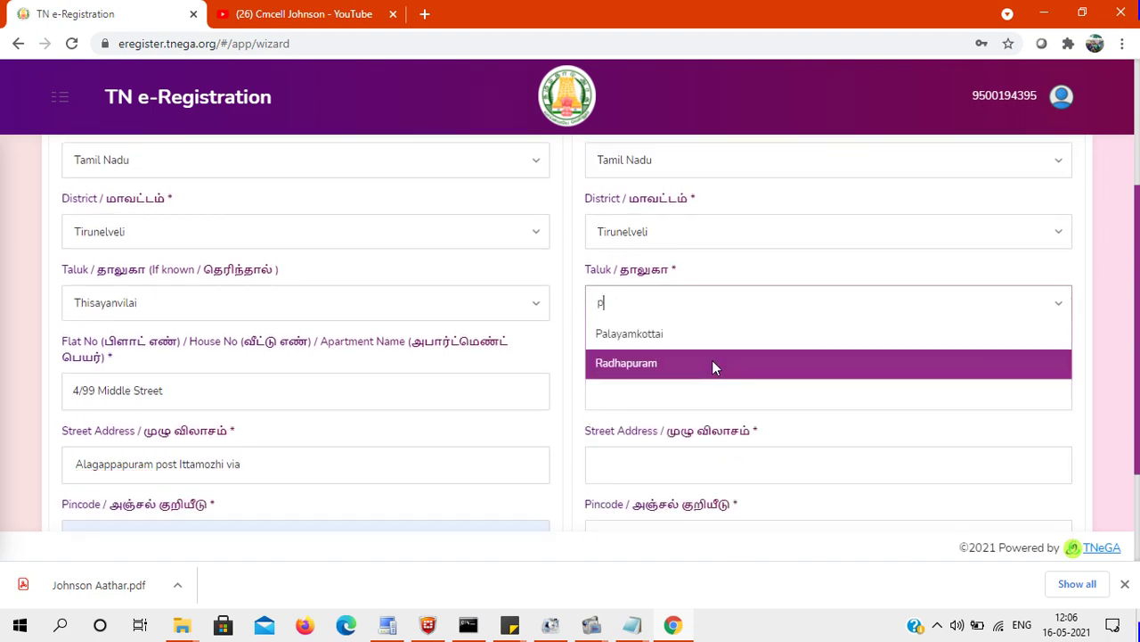
click(660, 334)
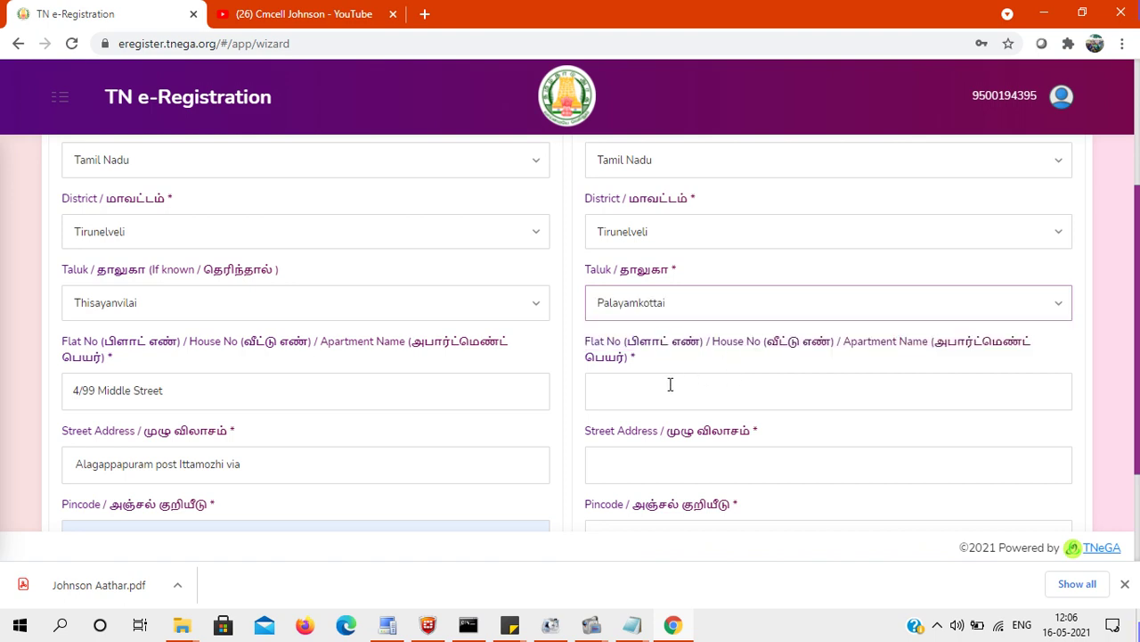
scroll(944, 350, down, 1)
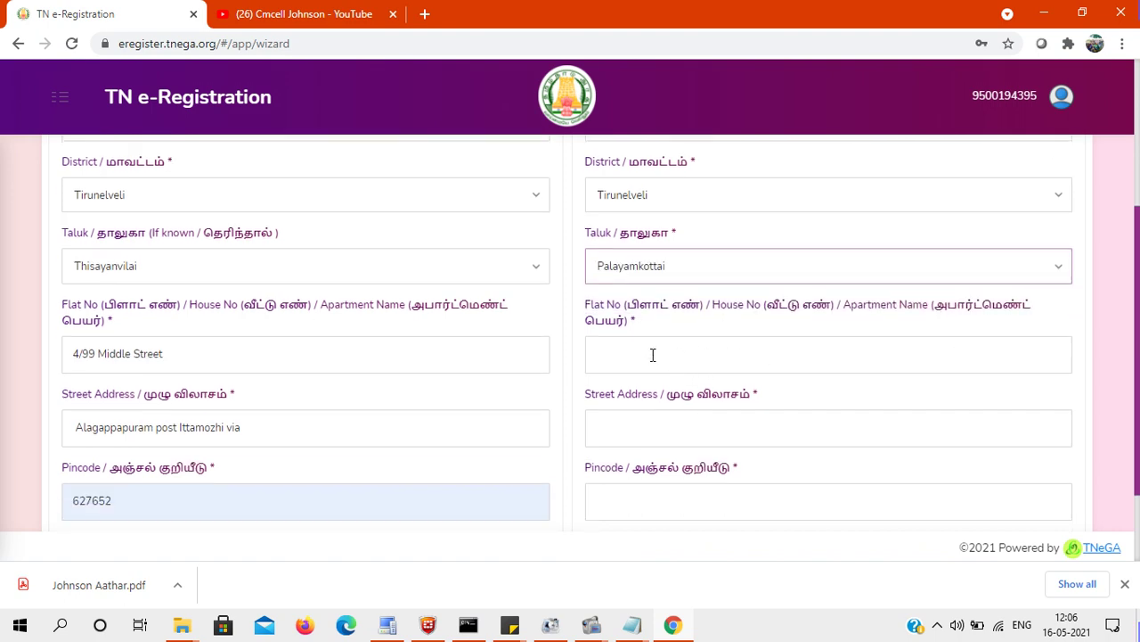
click(653, 355)
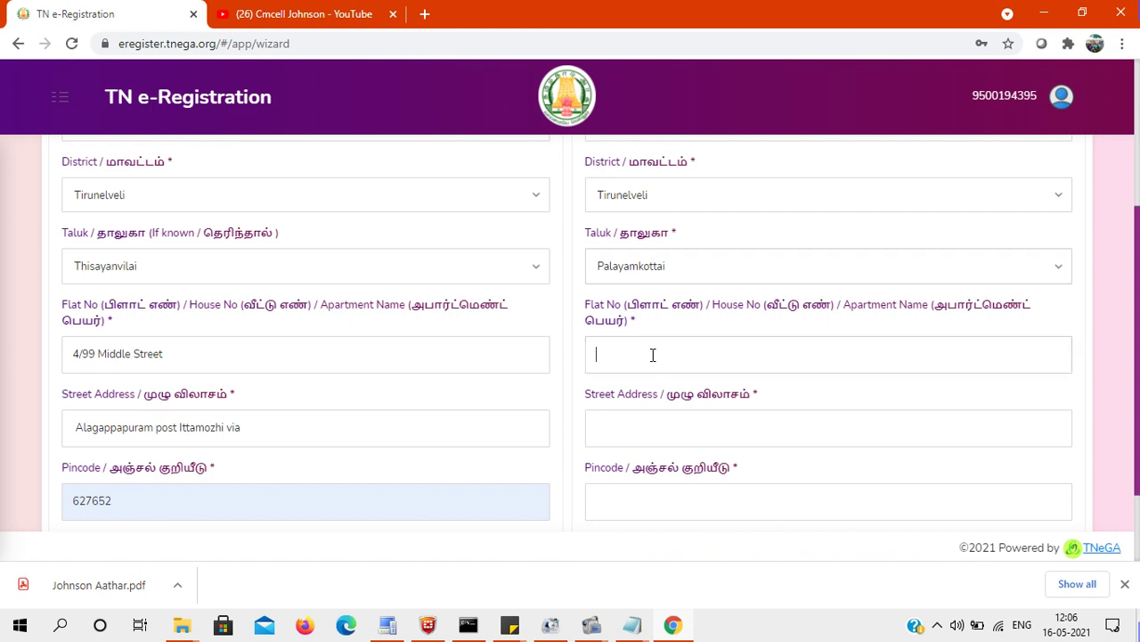
text(jeya medi)
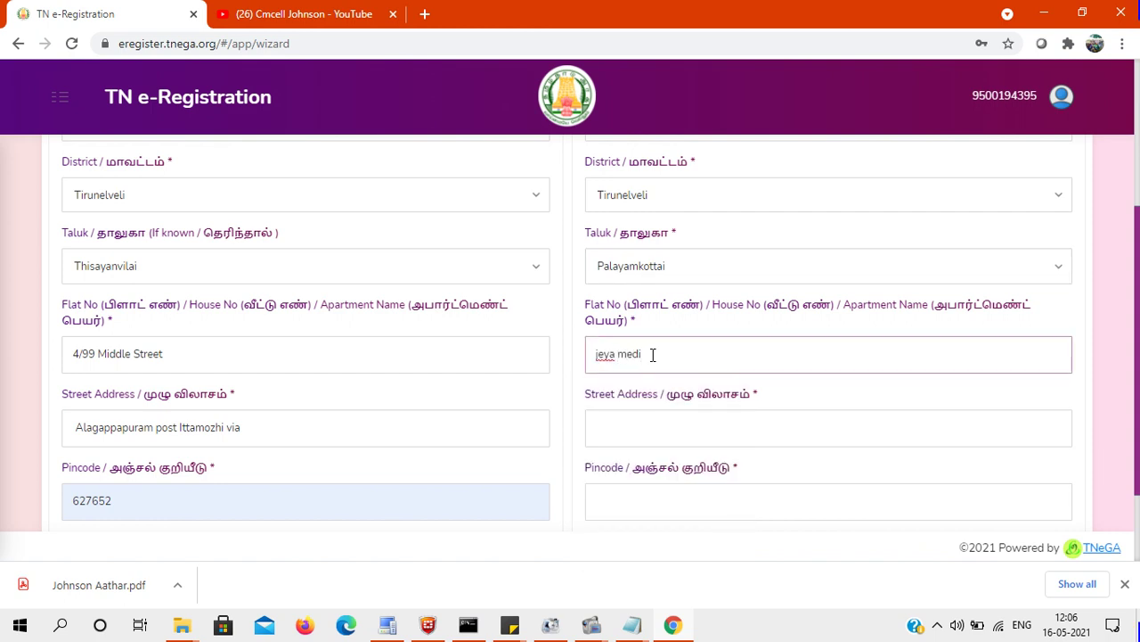
text(cal shop)
Fill the destination Street Address with the shop name followed by 'Palayankottai'.
drag(686, 354, 571, 349)
key(ctrl+c)
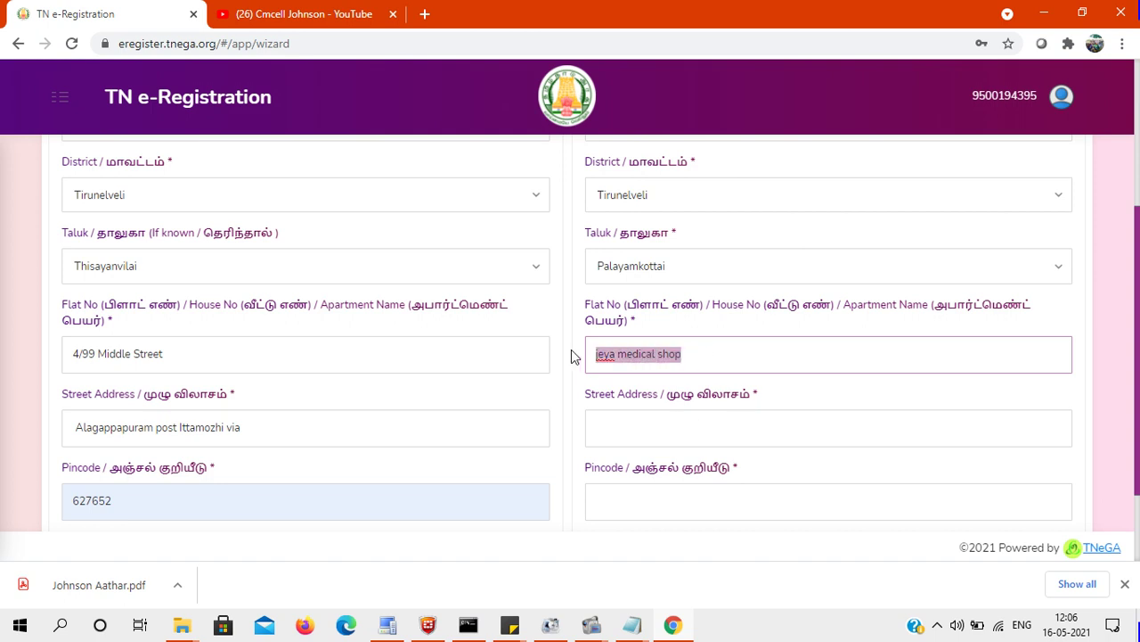
click(621, 414)
key(ctrl+v)
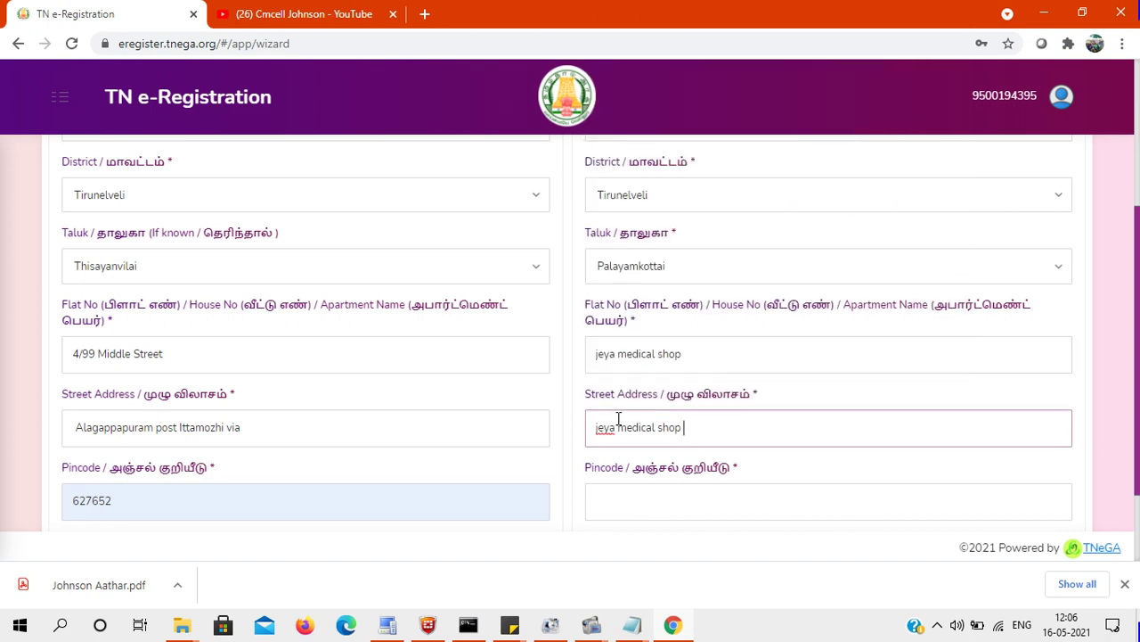
text(Palayankottai)
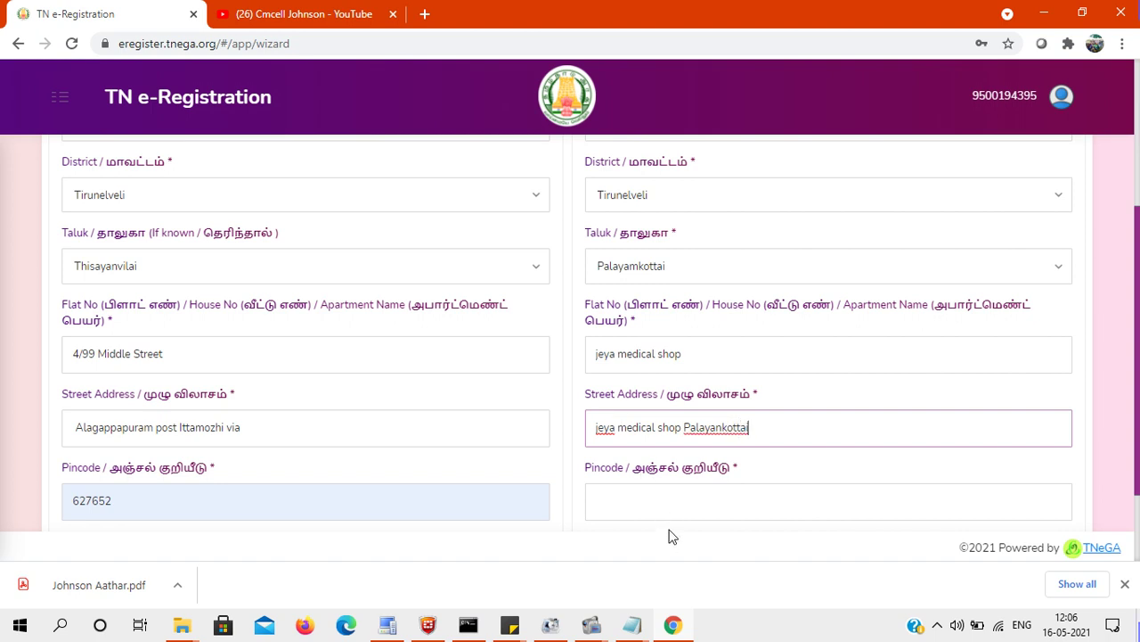
Enter 627002 as the destination pincode.
click(657, 498)
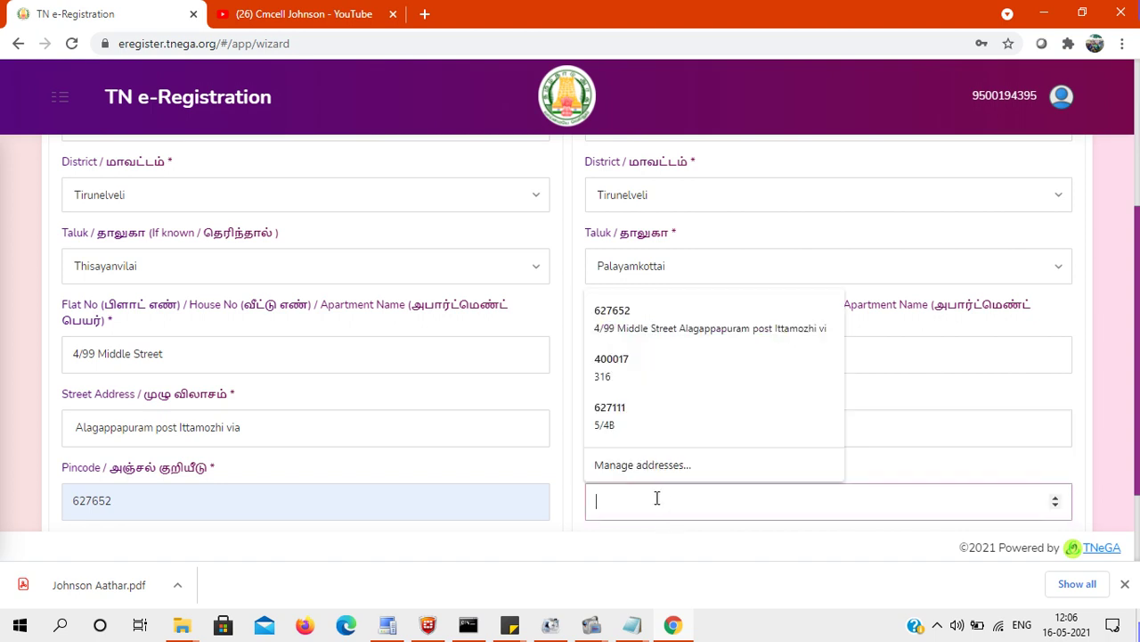
text(62700)
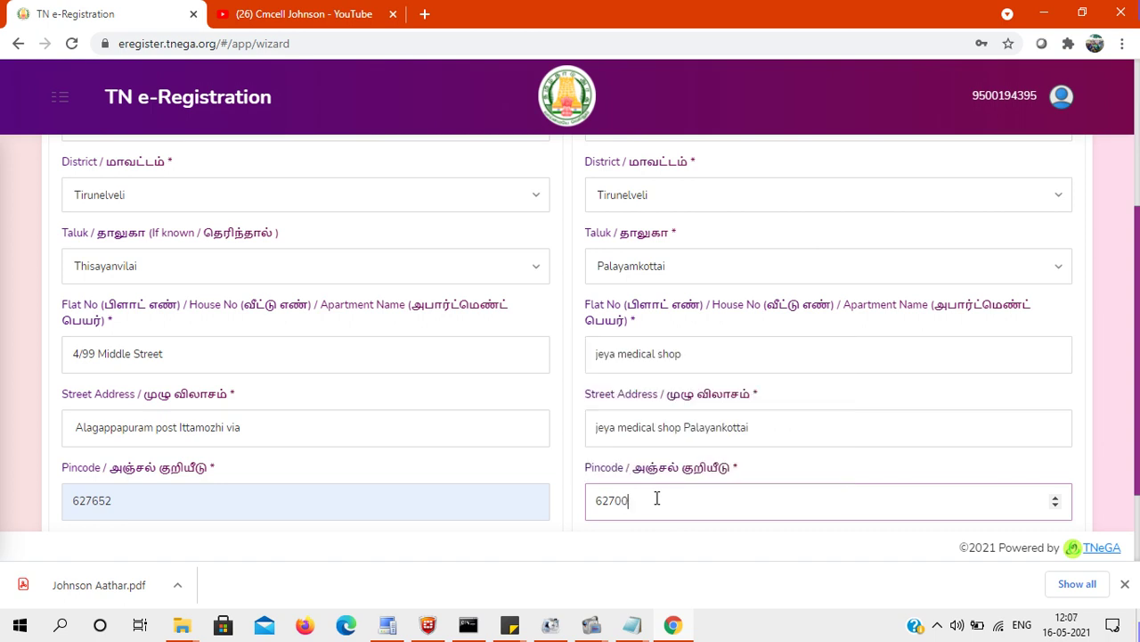
text(2)
scroll(1134, 239, down, 1)
scroll(1134, 239, up, 2)
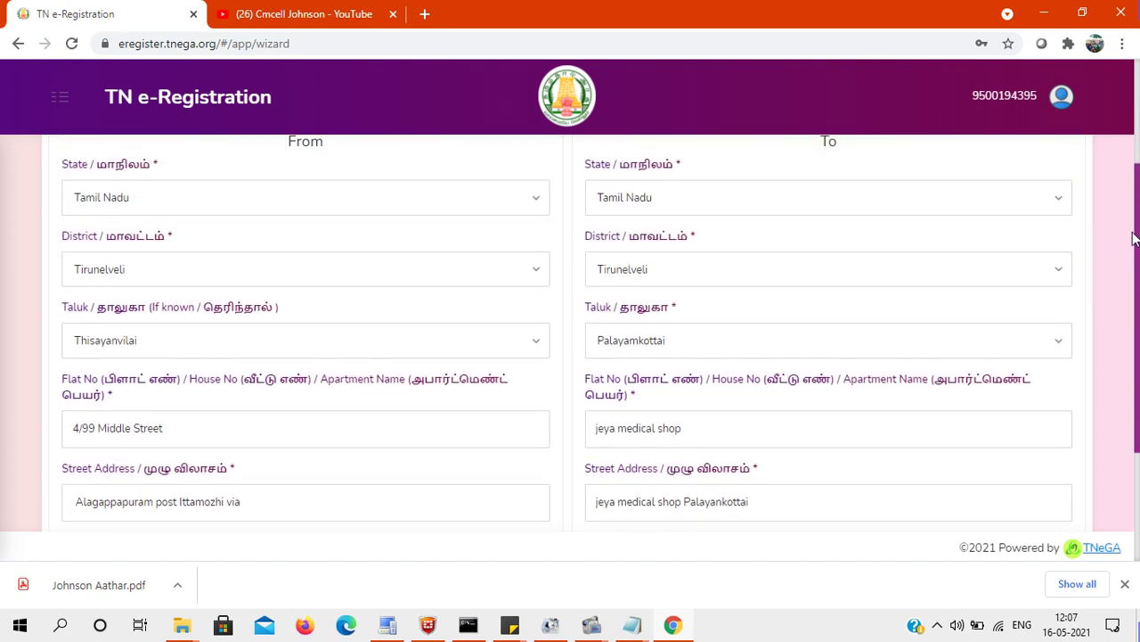
scroll(1131, 218, up, 1)
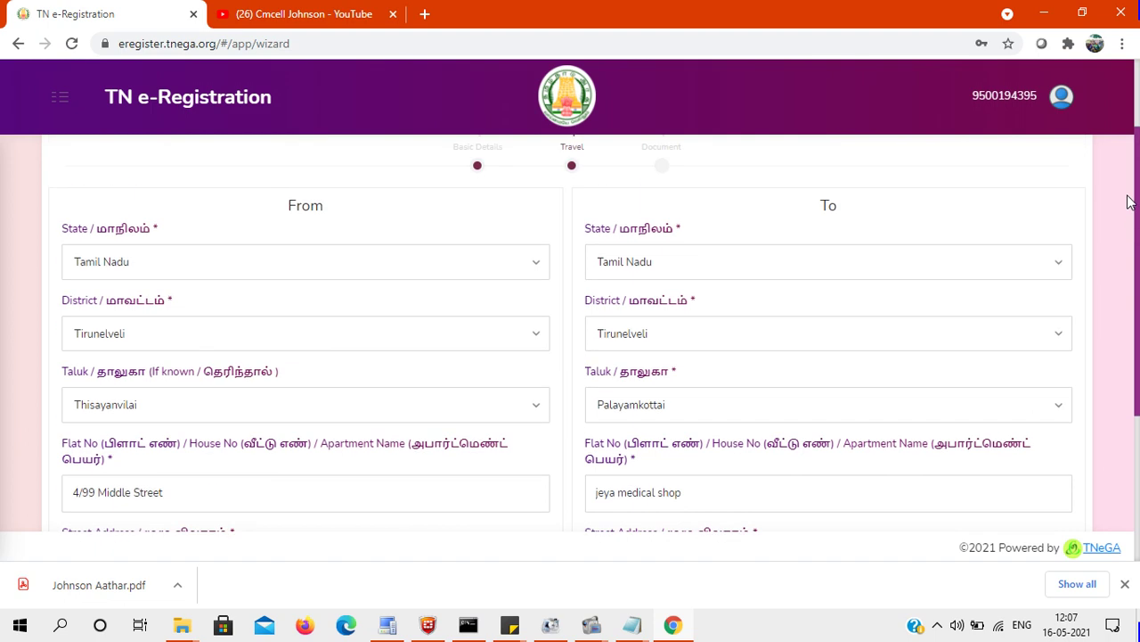
scroll(1130, 201, down, 3)
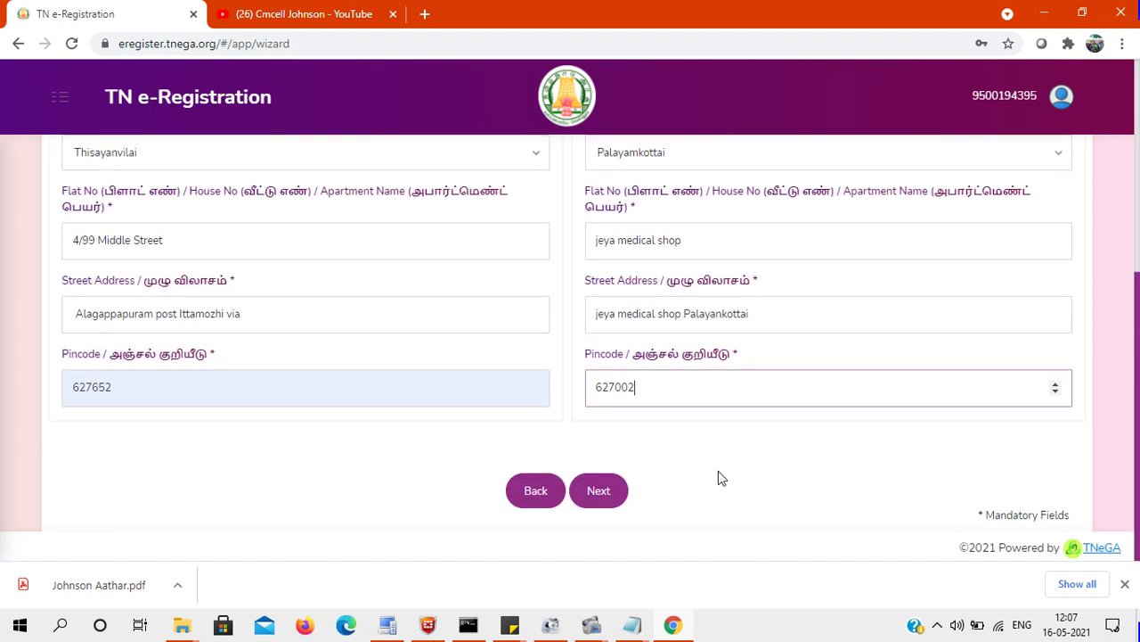
Advance to Step 3 Document, where Passenger 1 shows the traveller's name.
click(609, 494)
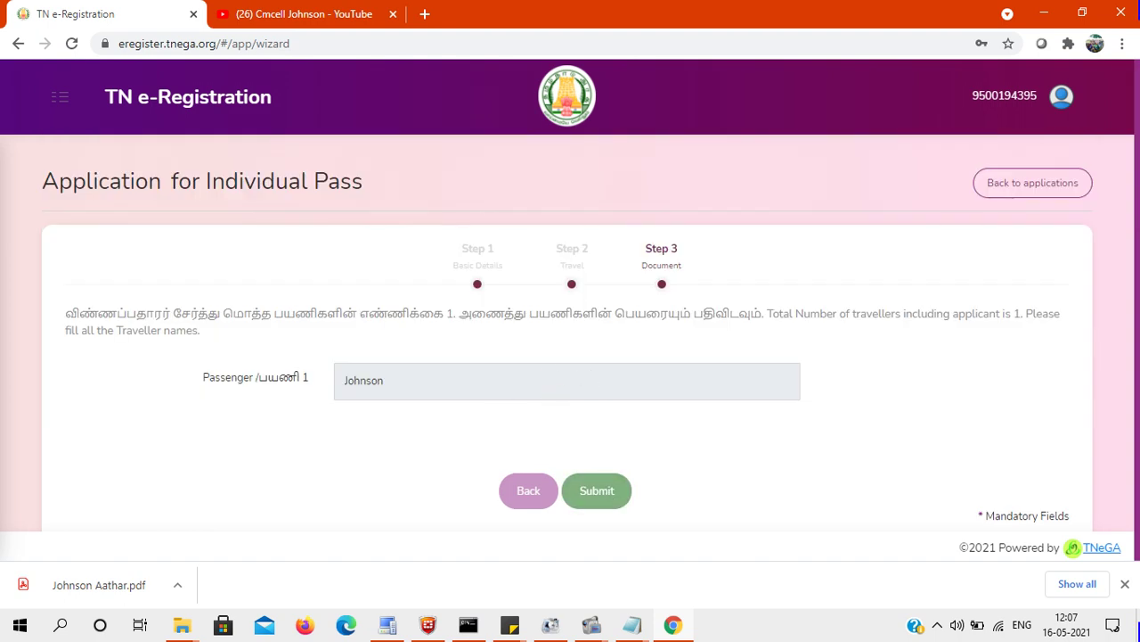
right_click(657, 295)
click(971, 298)
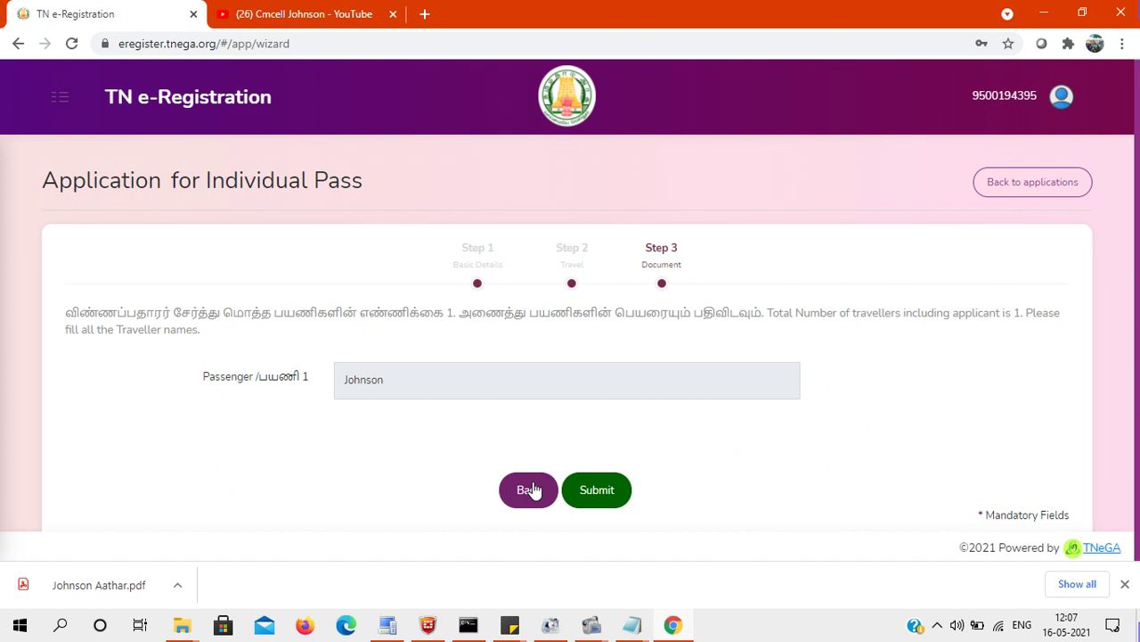
Submit the application and accept the Terms and Conditions to register the pass.
click(597, 490)
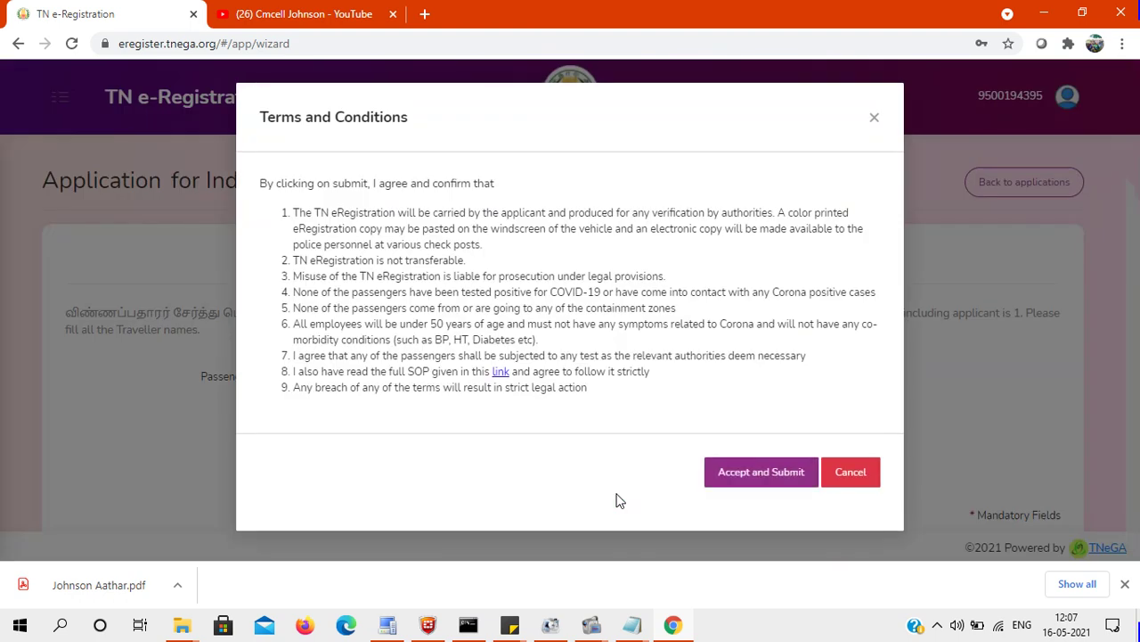
click(763, 481)
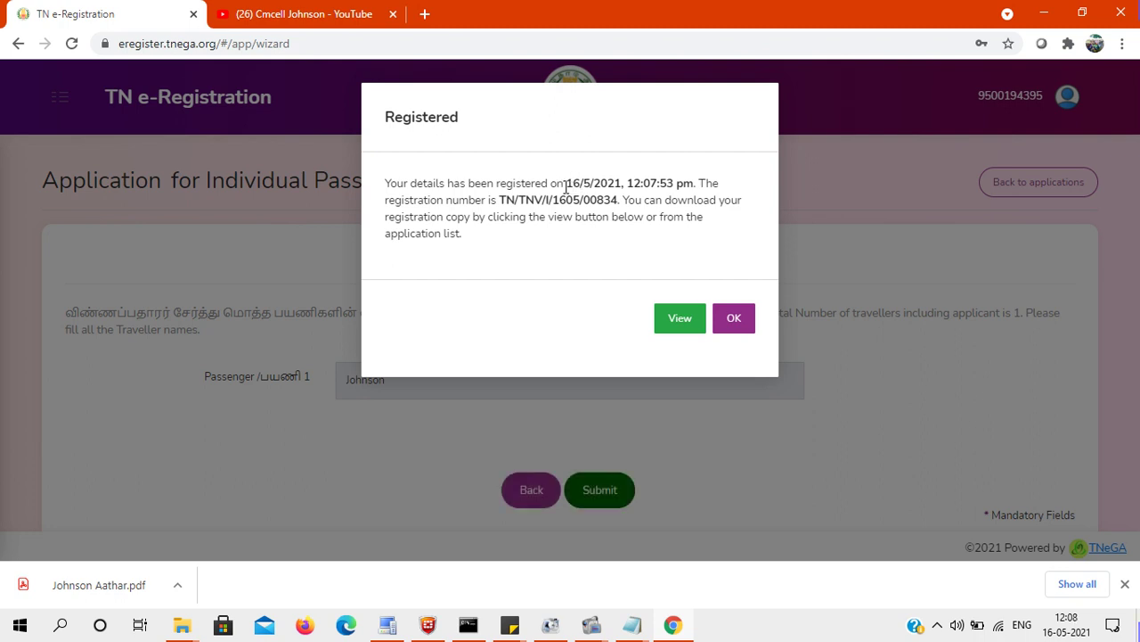
click(677, 321)
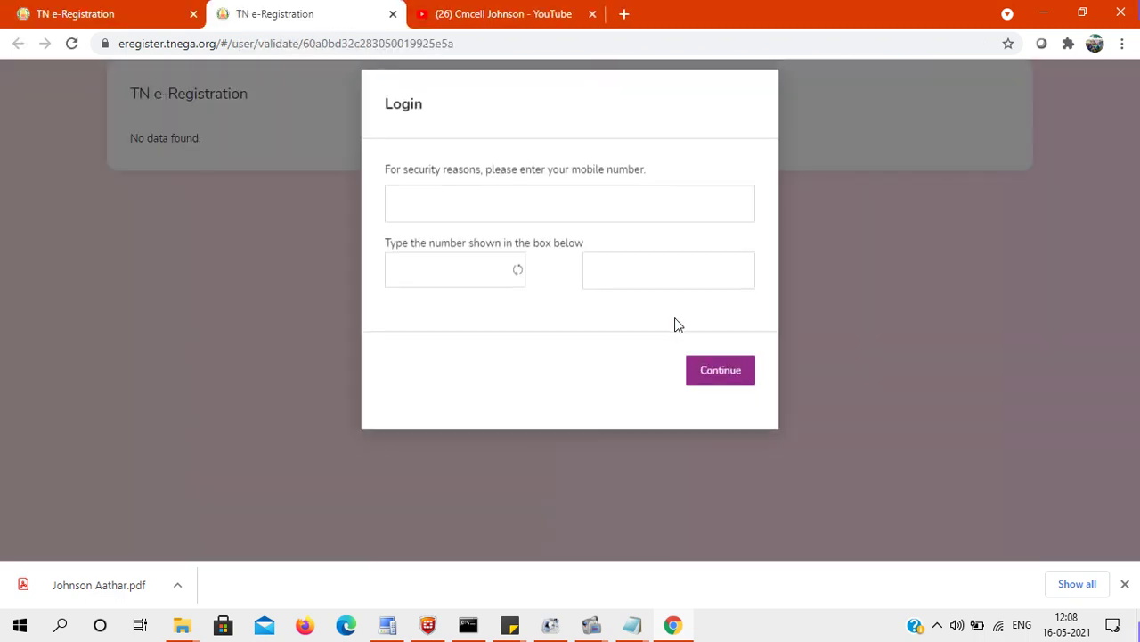
click(453, 224)
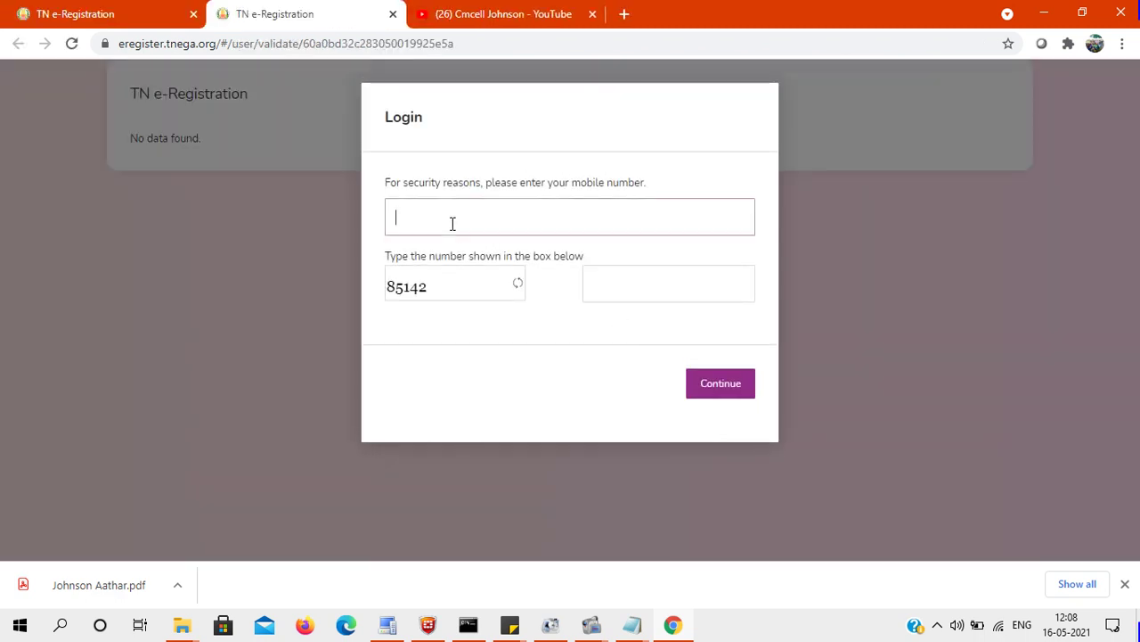
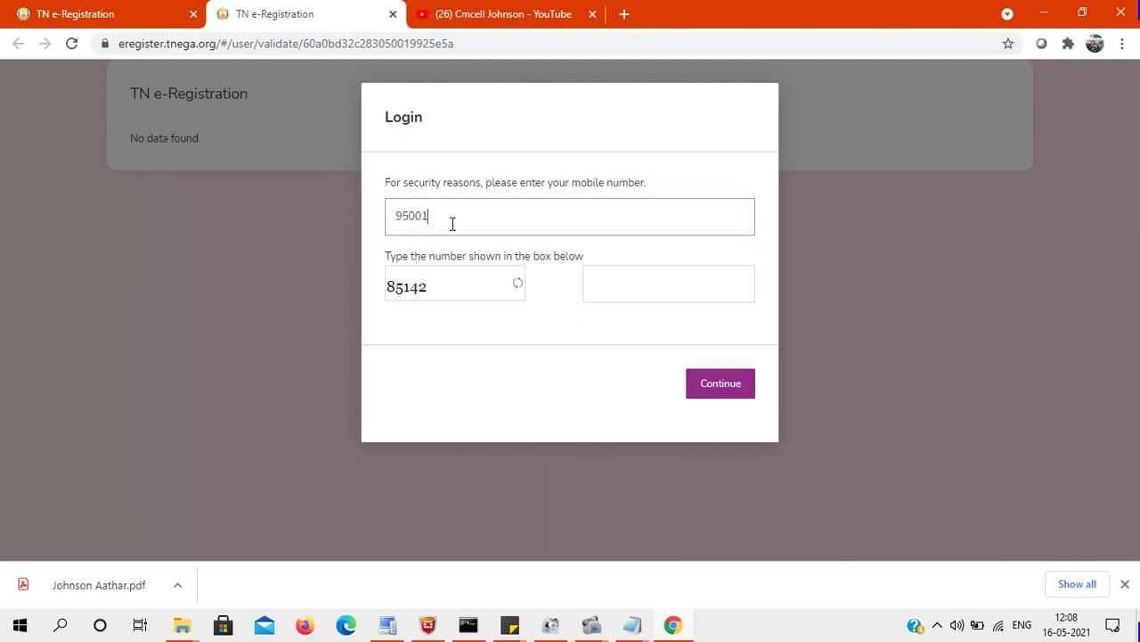
click(677, 287)
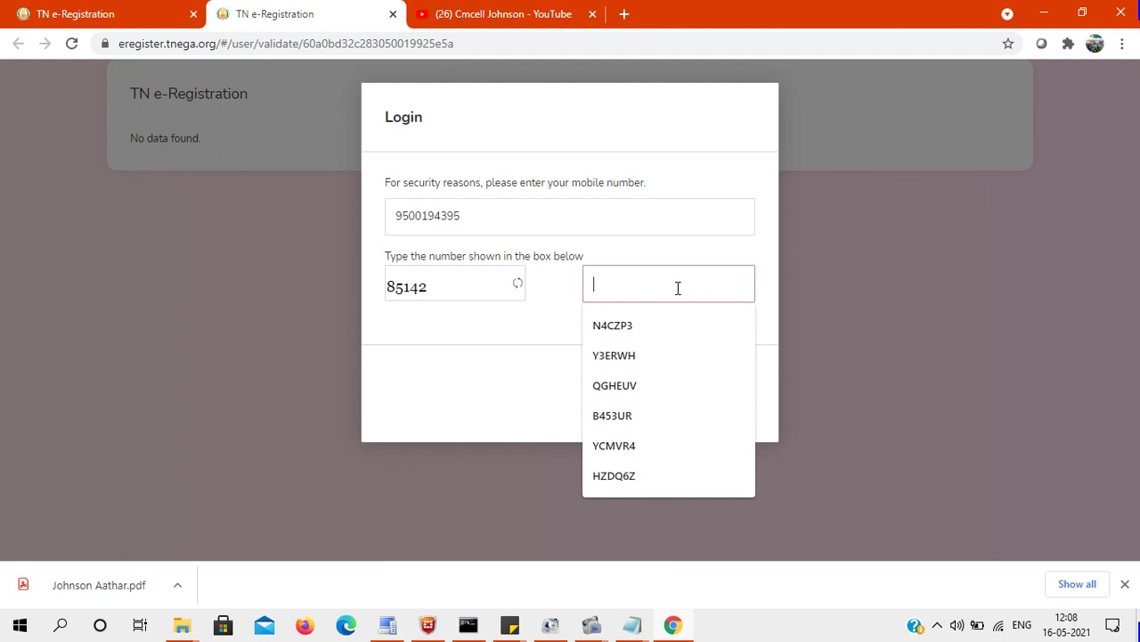
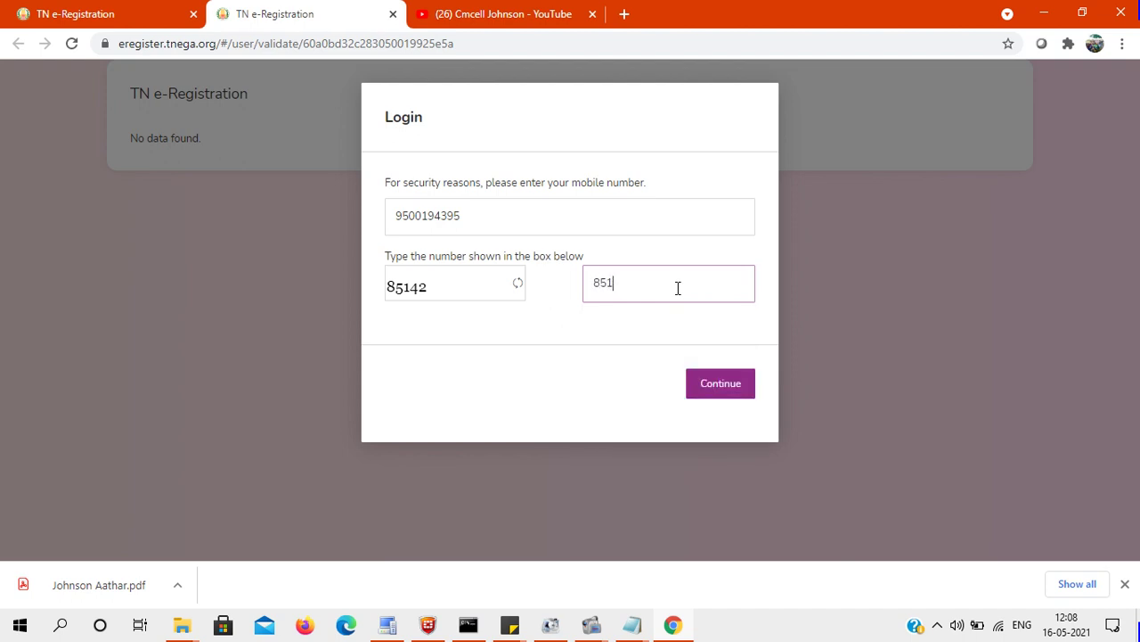
click(722, 385)
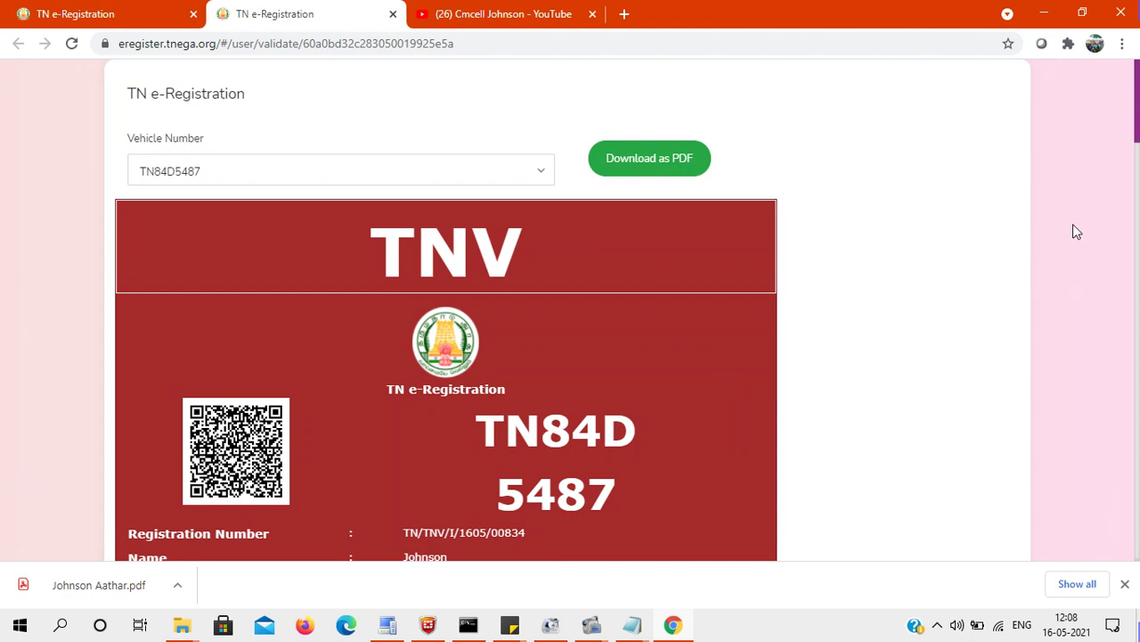
drag(1137, 94, 1136, 67)
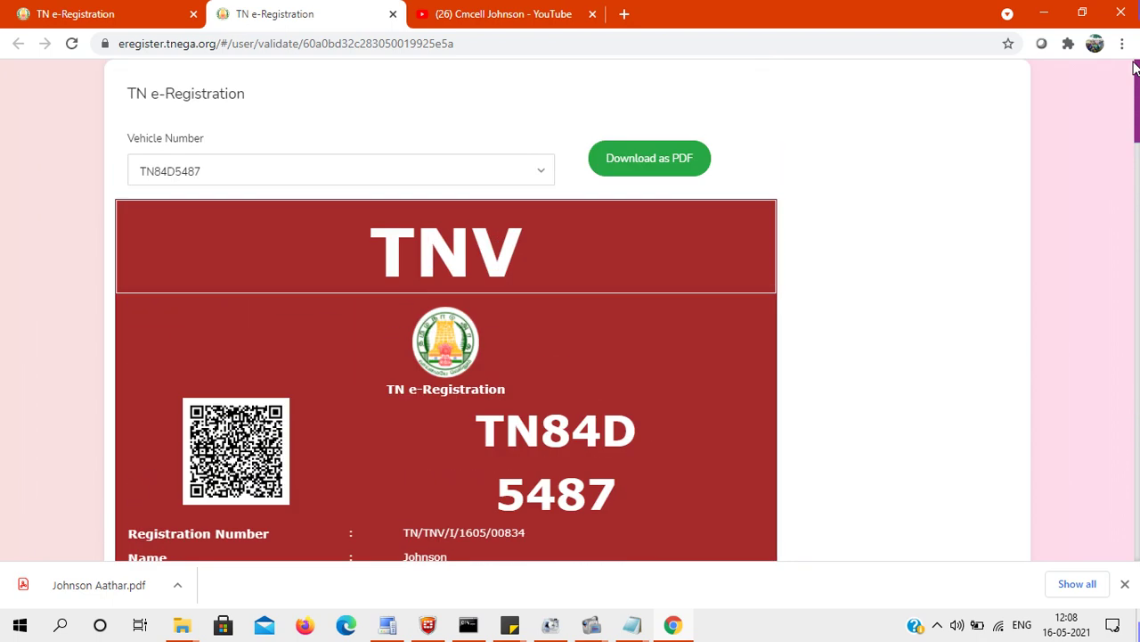
click(635, 165)
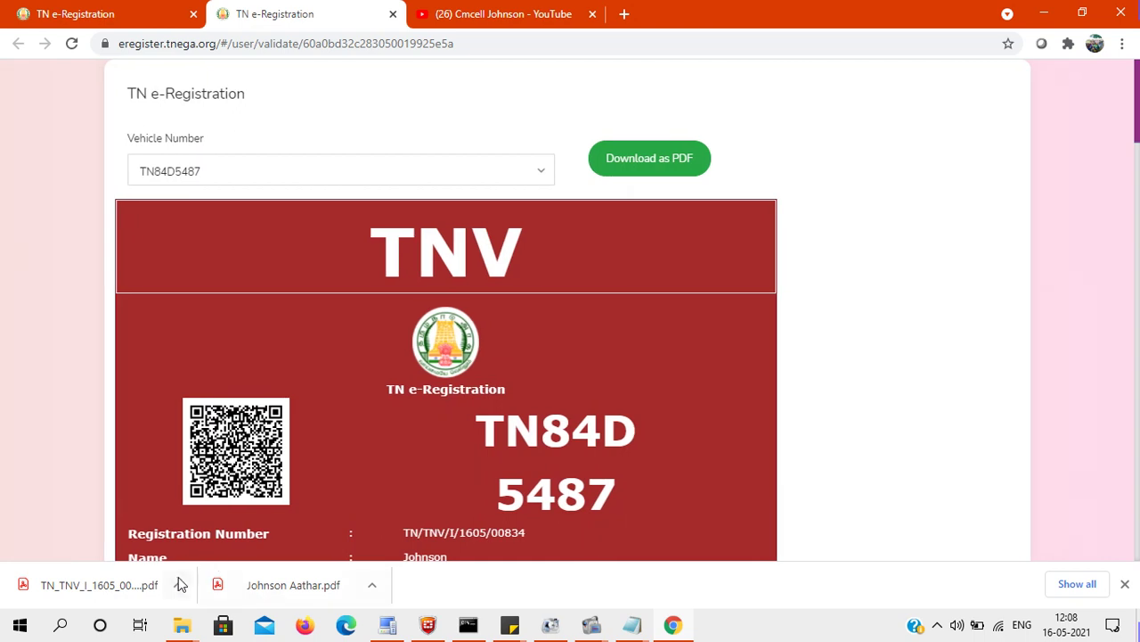
click(178, 583)
click(260, 529)
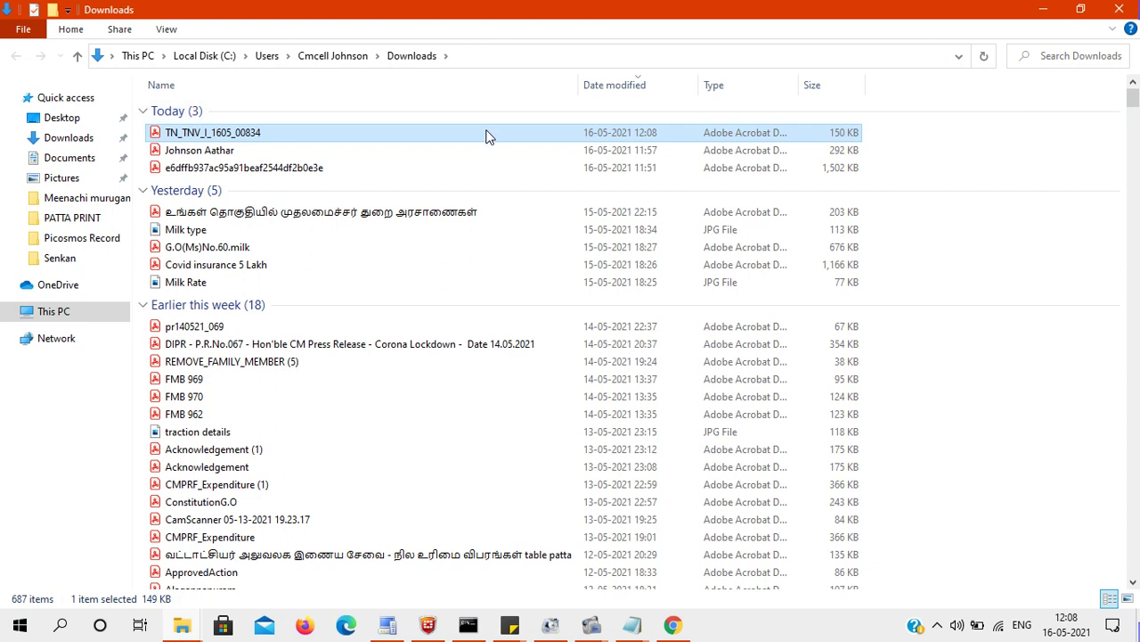
double_click(488, 136)
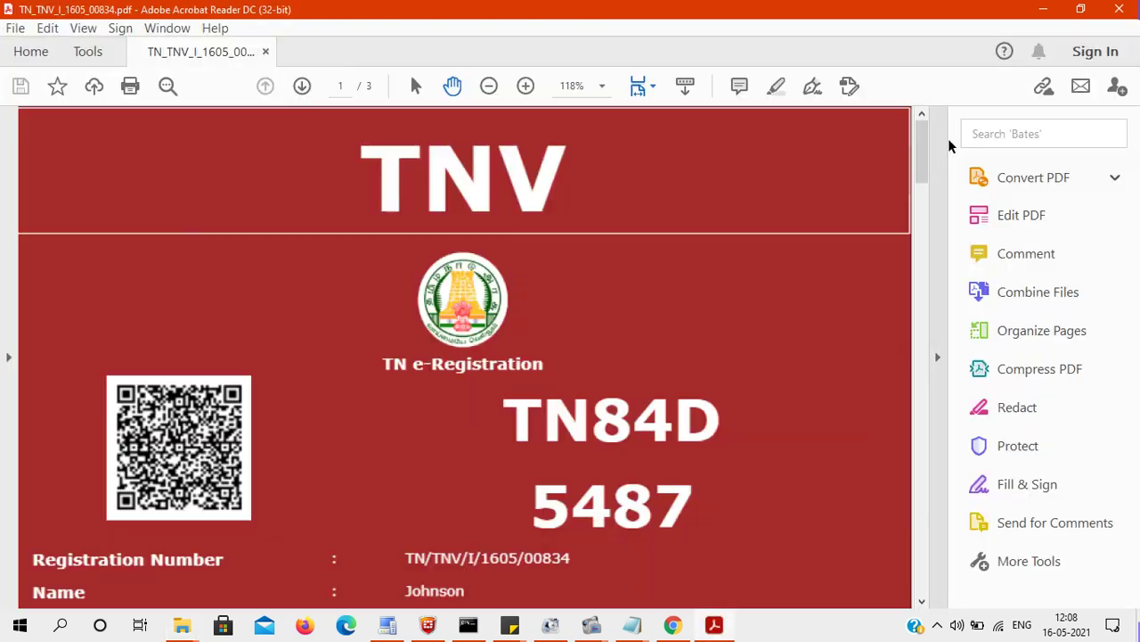
drag(921, 148, 917, 207)
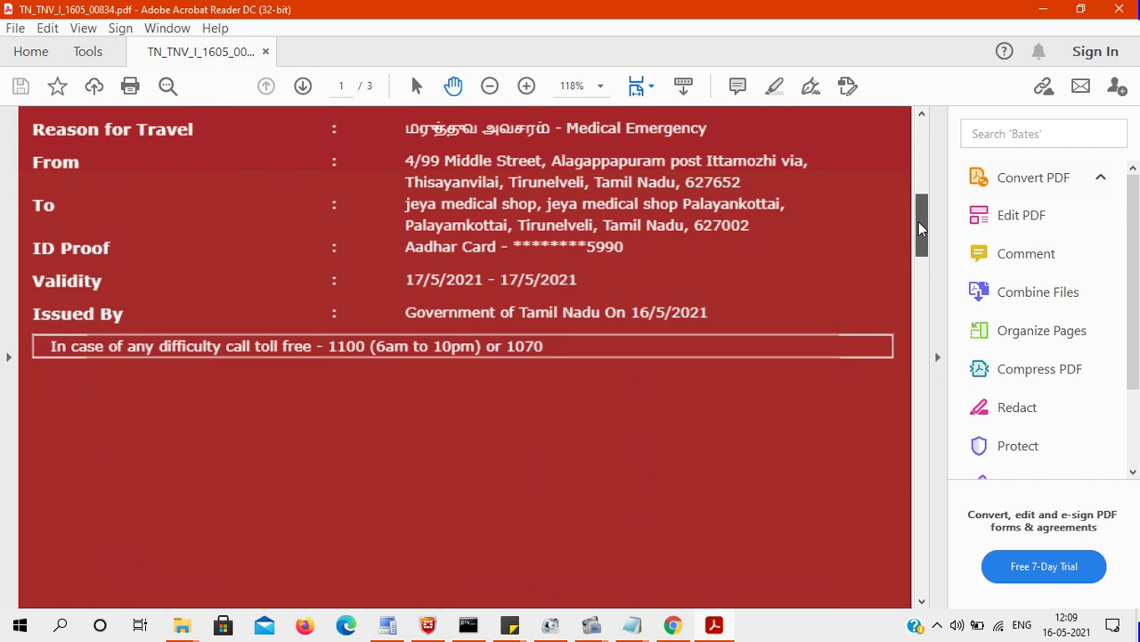
drag(918, 222, 920, 245)
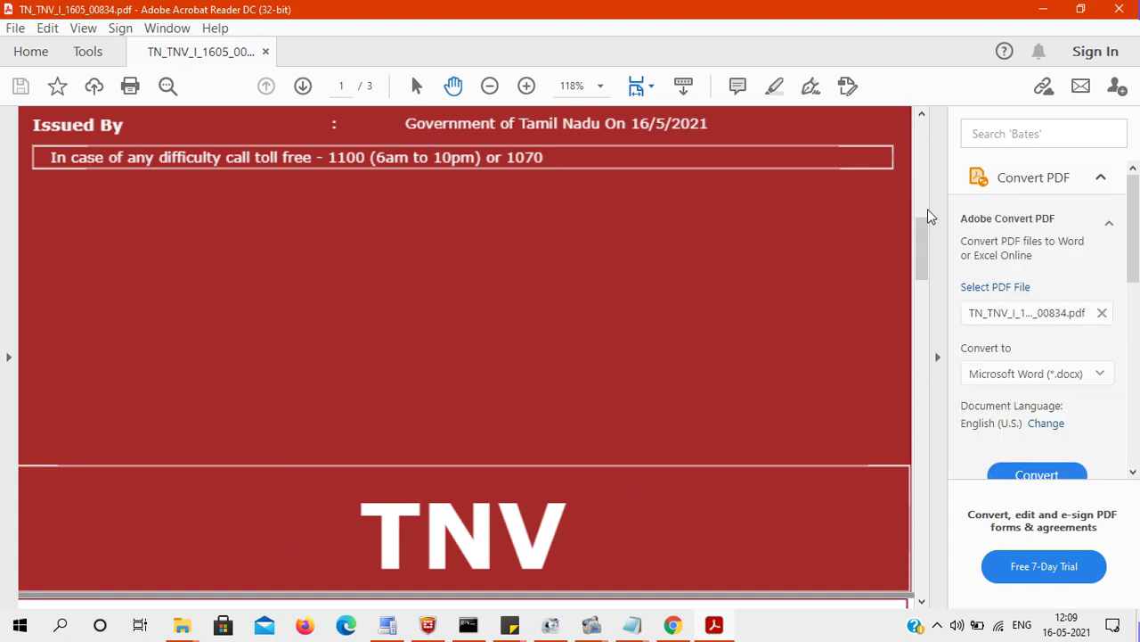
drag(917, 243, 926, 134)
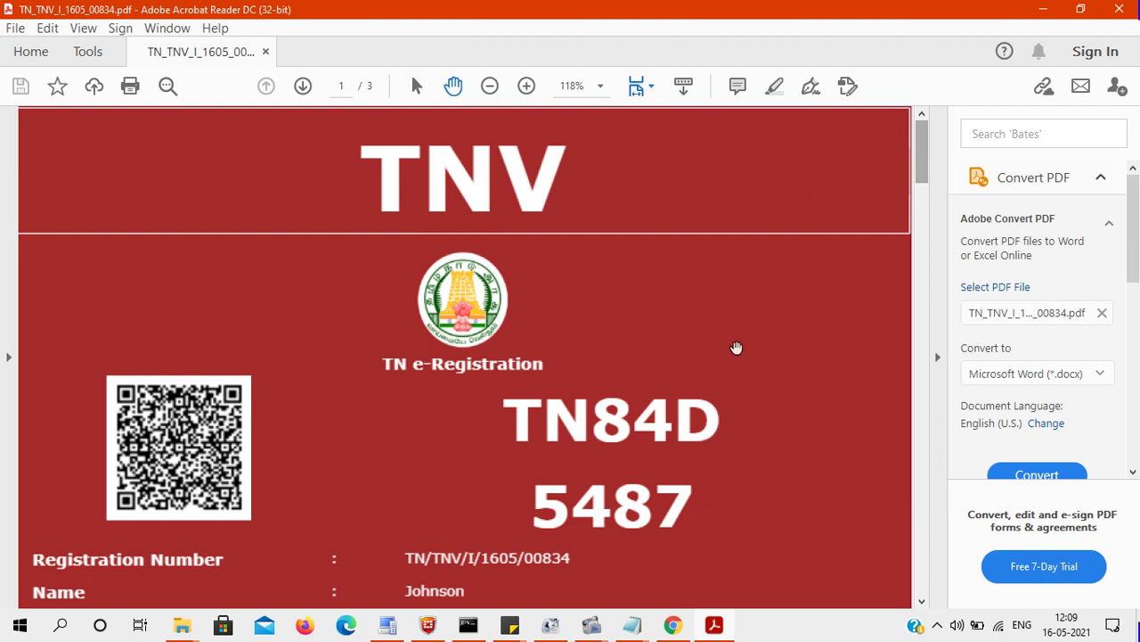
Return to Chrome and show the YouTube channel's Playlists tab.
click(674, 629)
click(497, 11)
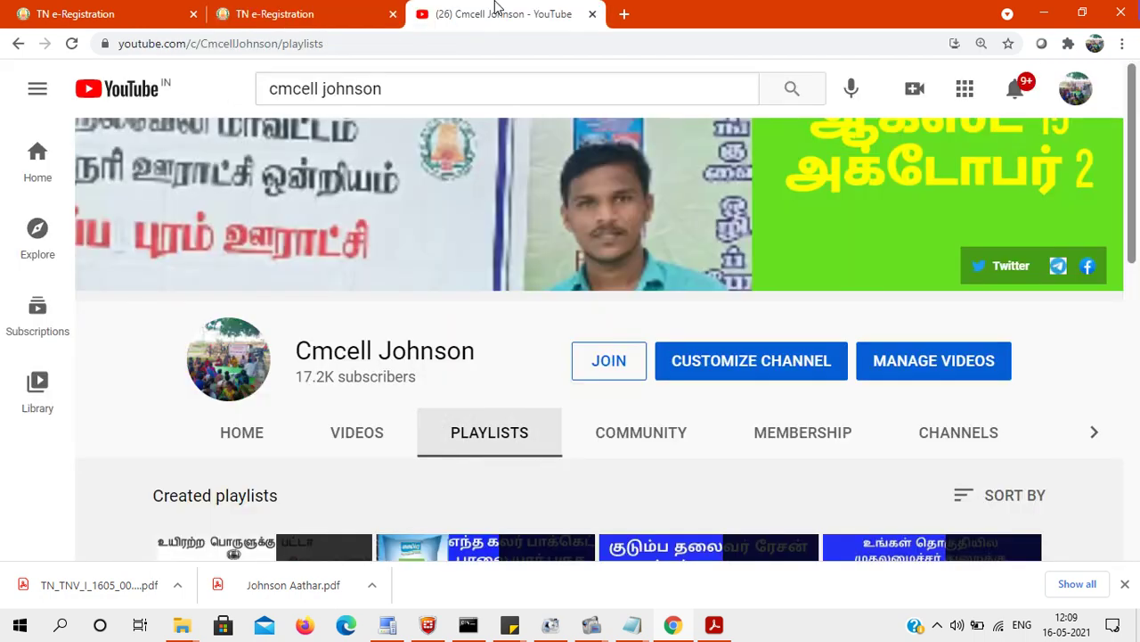